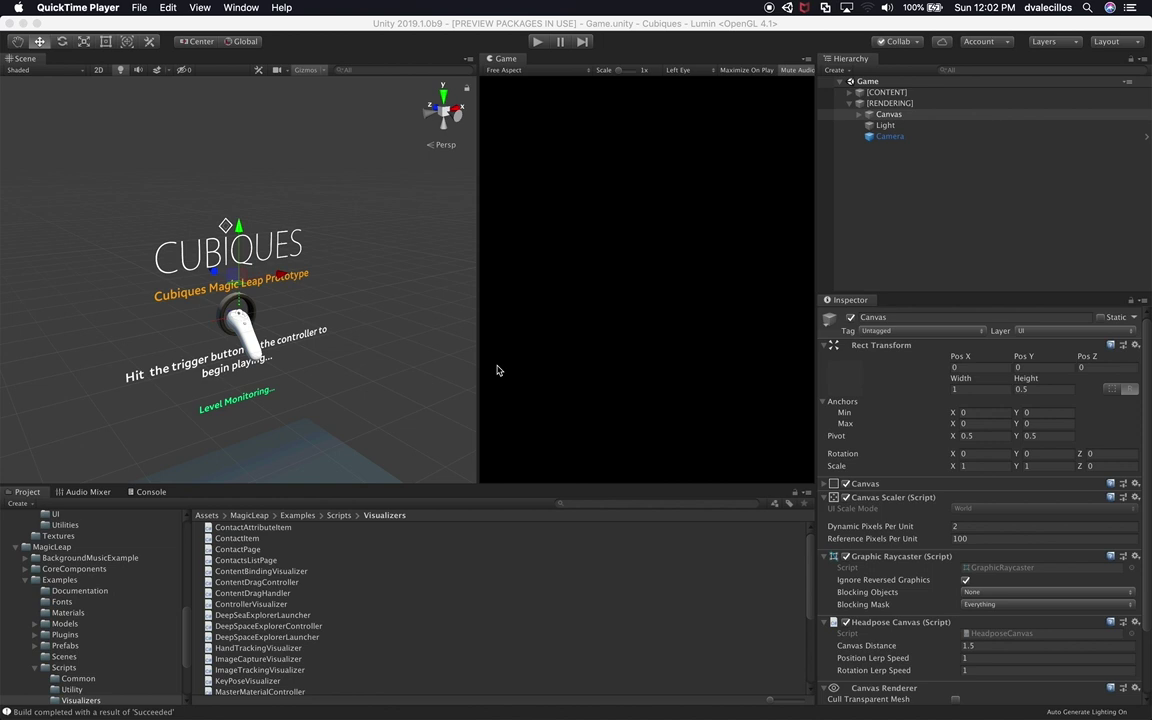
# Launch Magic Leap Remote and start its simulator.
pyautogui.write('magic')
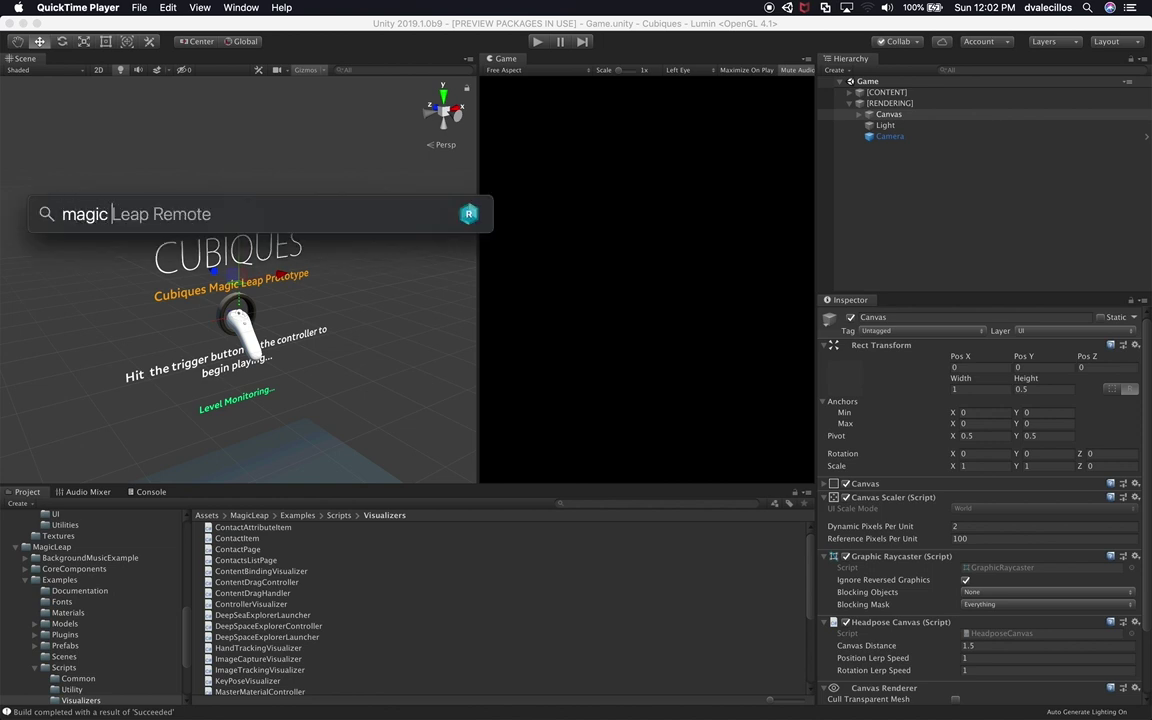
pyautogui.press('Return')
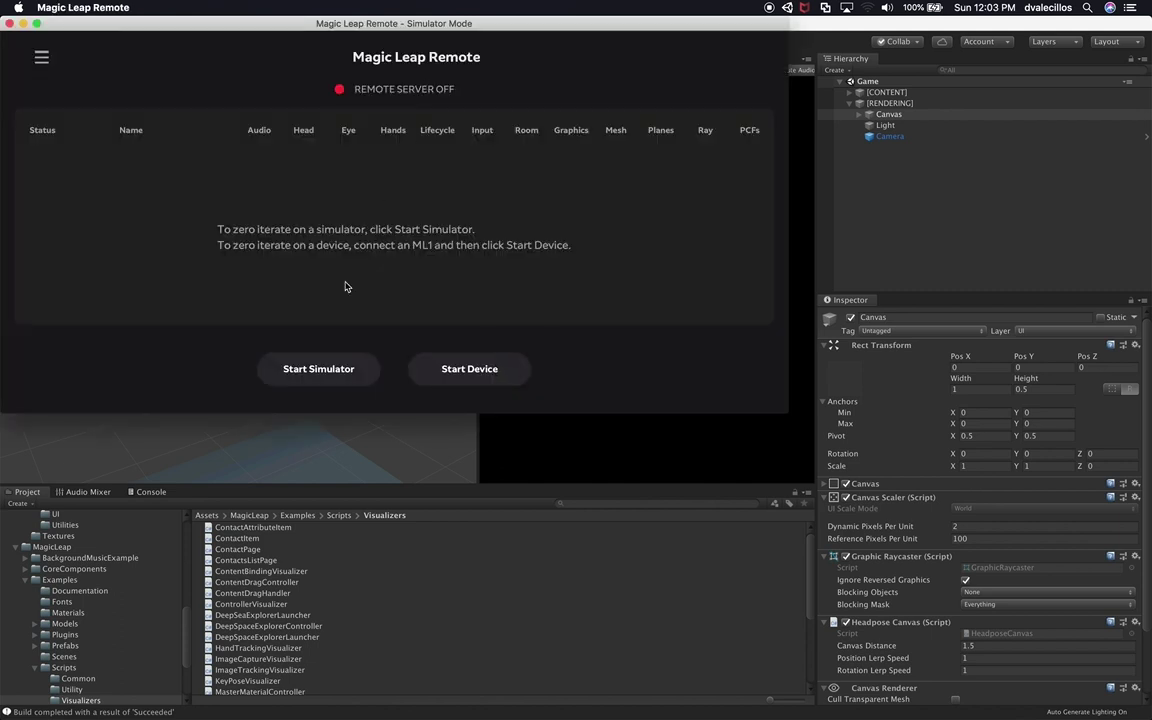
pyautogui.click(327, 372)
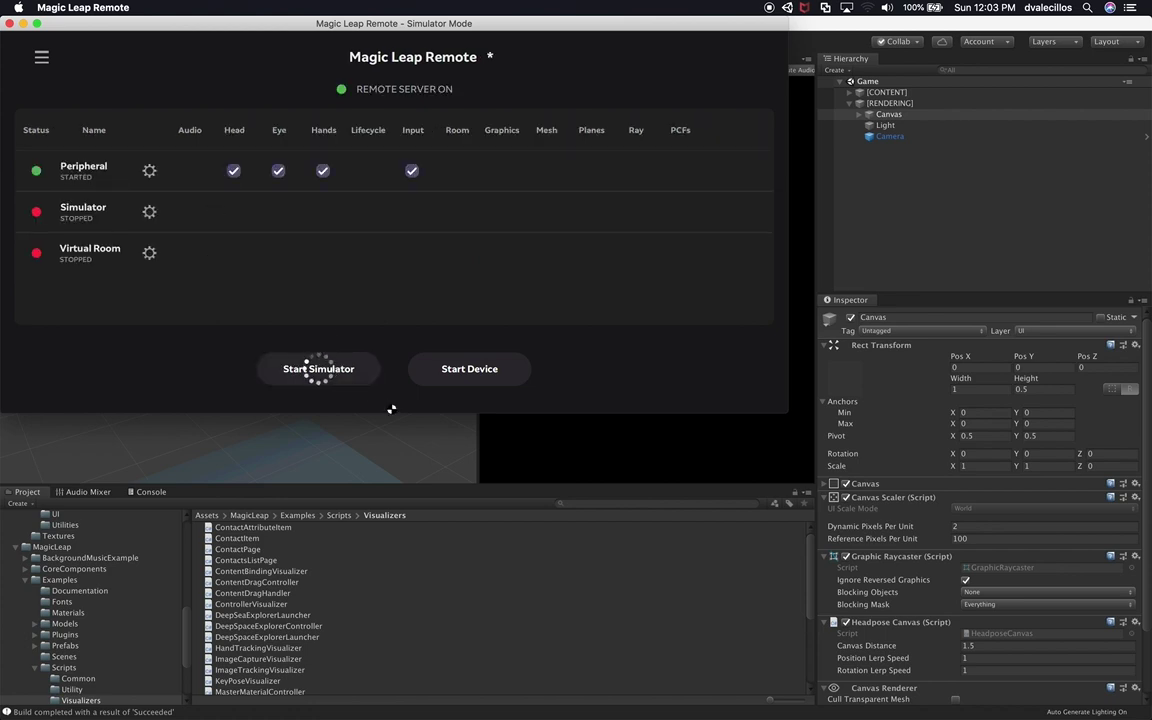
pyautogui.click(521, 437)
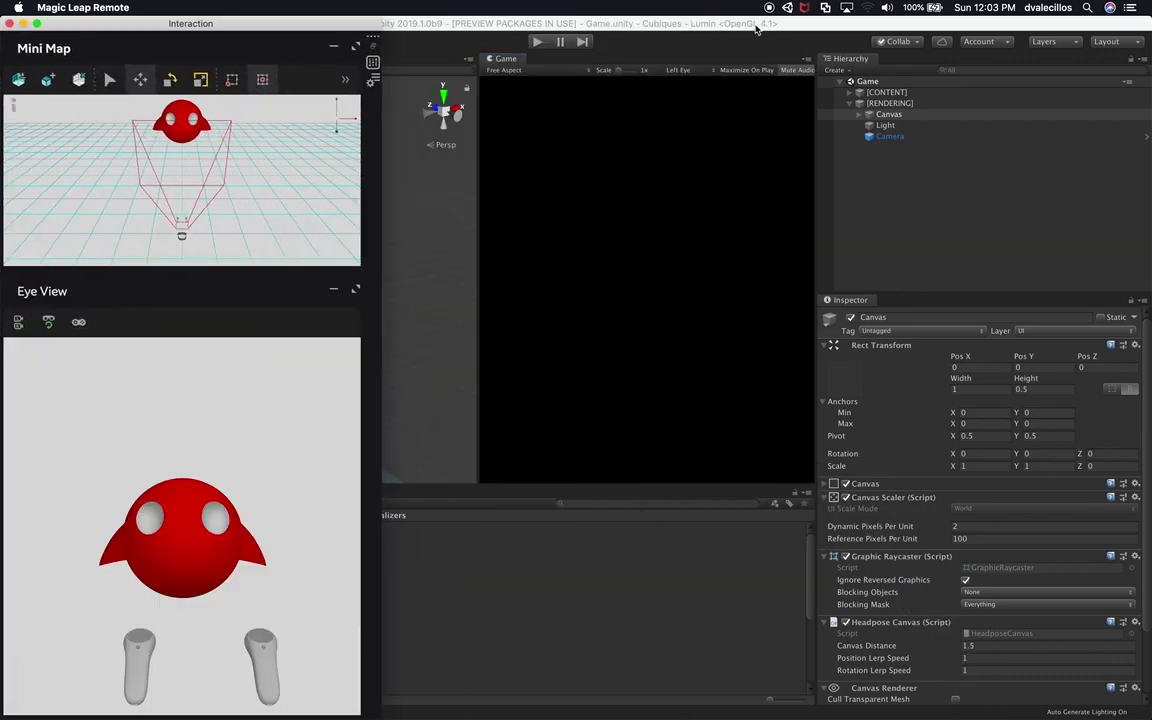
# Switch to Unity, open the Player settings from the build settings, and close the build settings window.
pyautogui.click(683, 26)
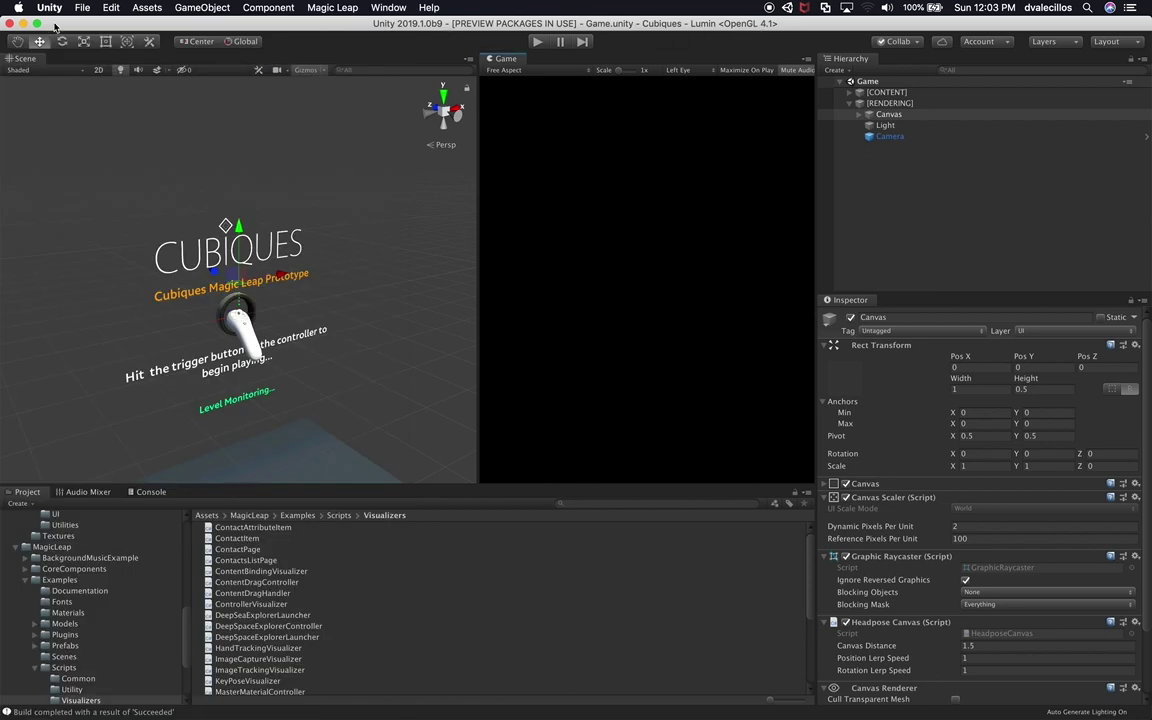
pyautogui.click(83, 8)
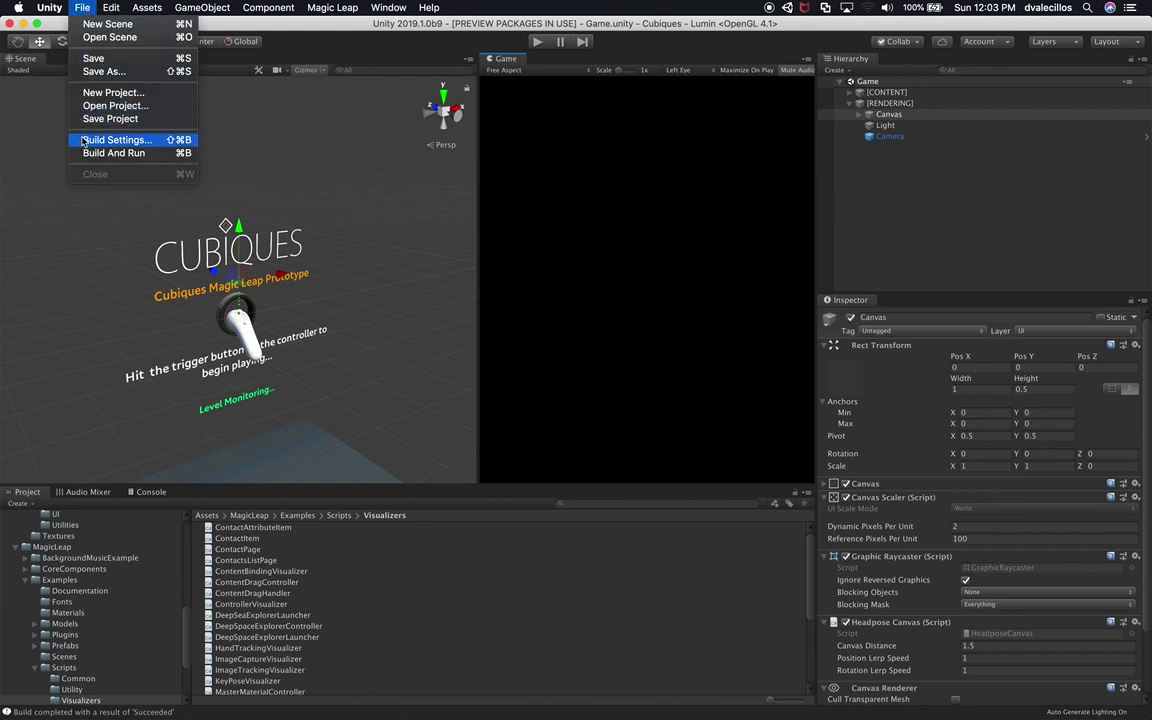
pyautogui.click(118, 140)
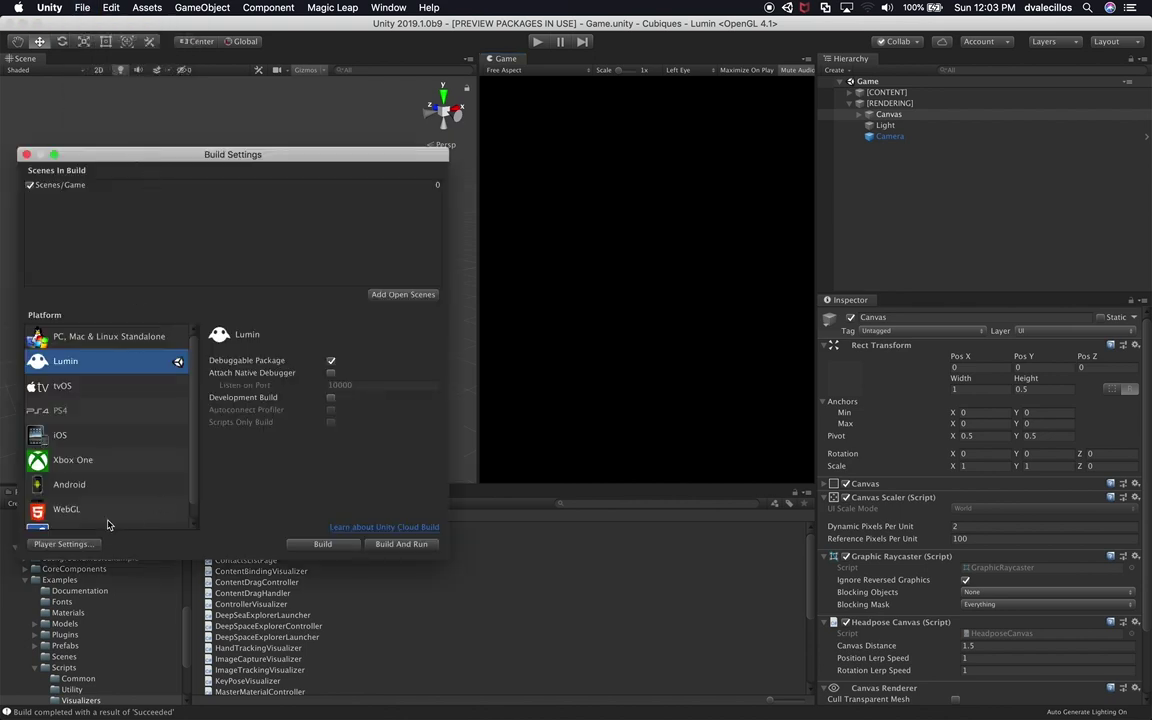
pyautogui.click(90, 544)
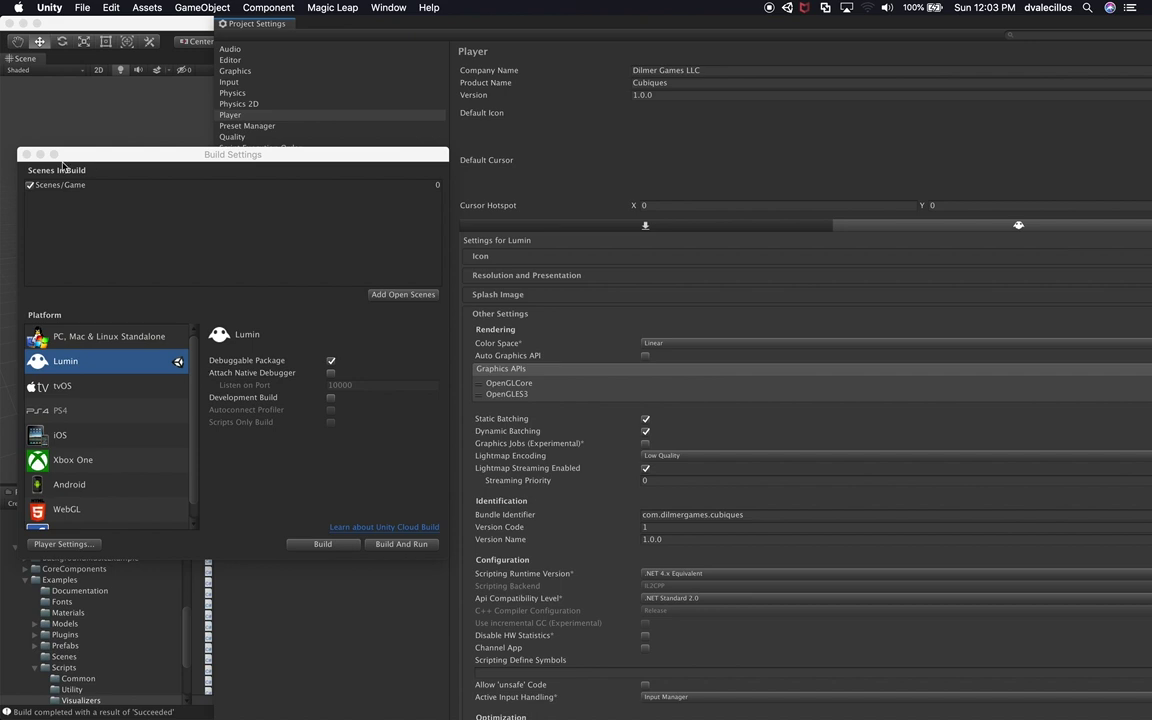
pyautogui.click(26, 154)
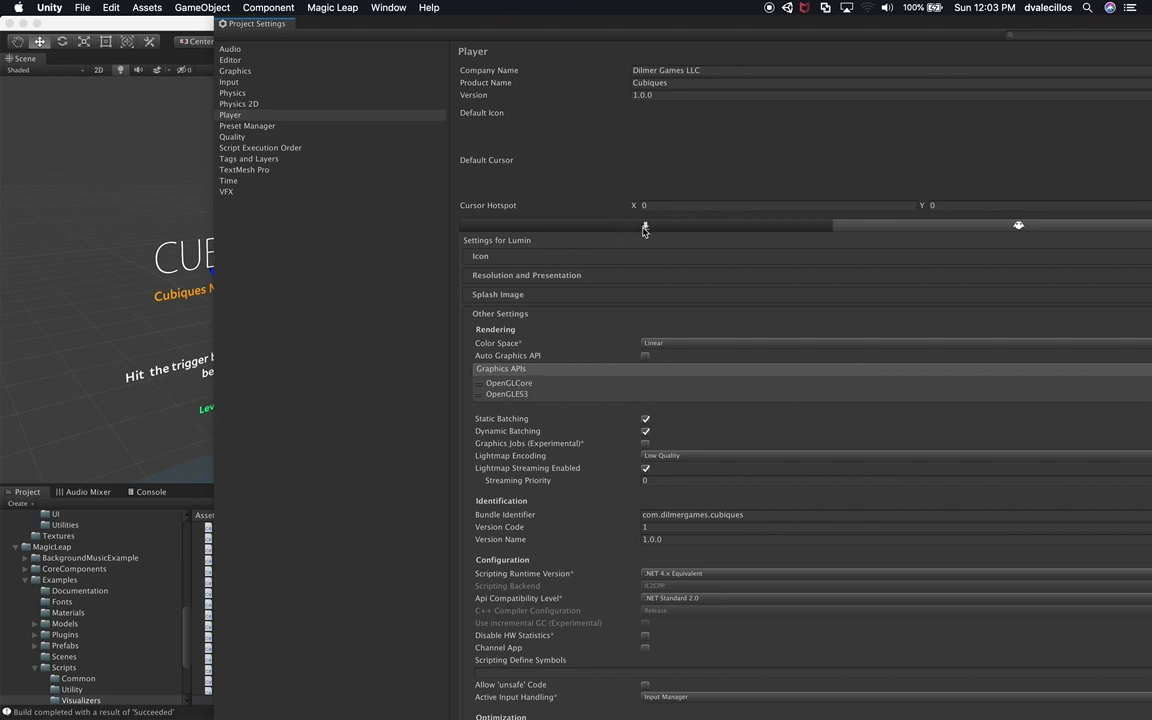
# Compare the graphics API settings of the PC, Mac & Linux Standalone and Lumin platforms, and close Project Settings.
pyautogui.click(643, 226)
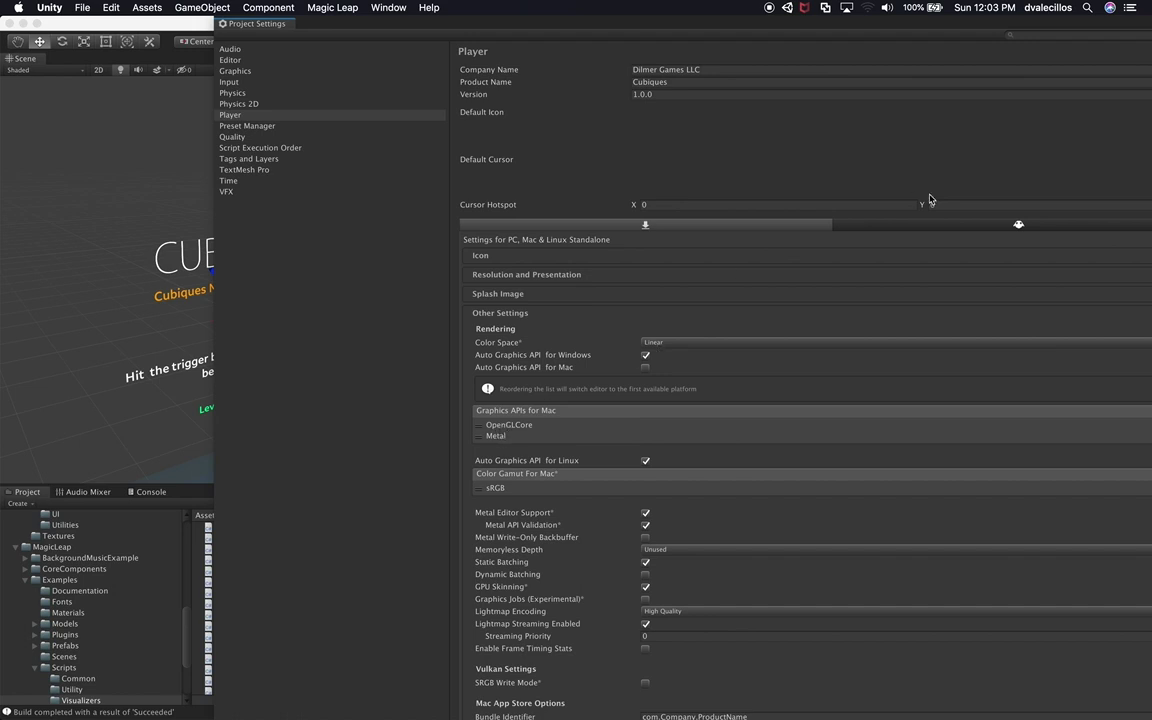
pyautogui.click(977, 226)
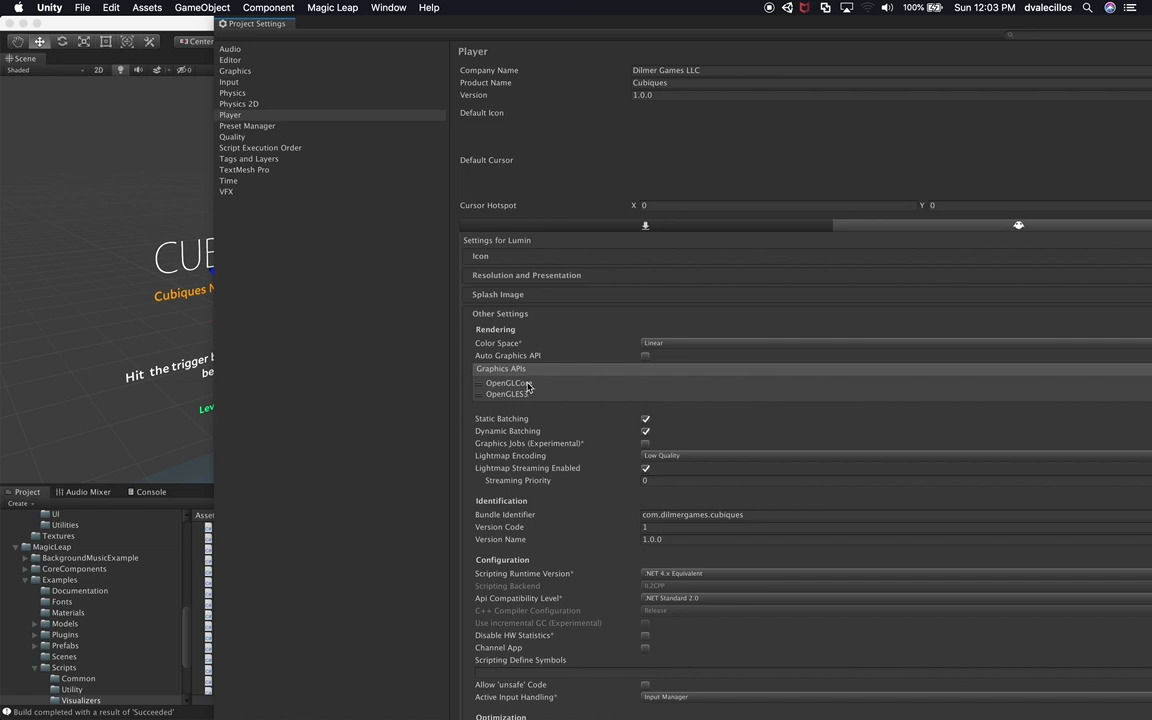
pyautogui.doubleClick(476, 26)
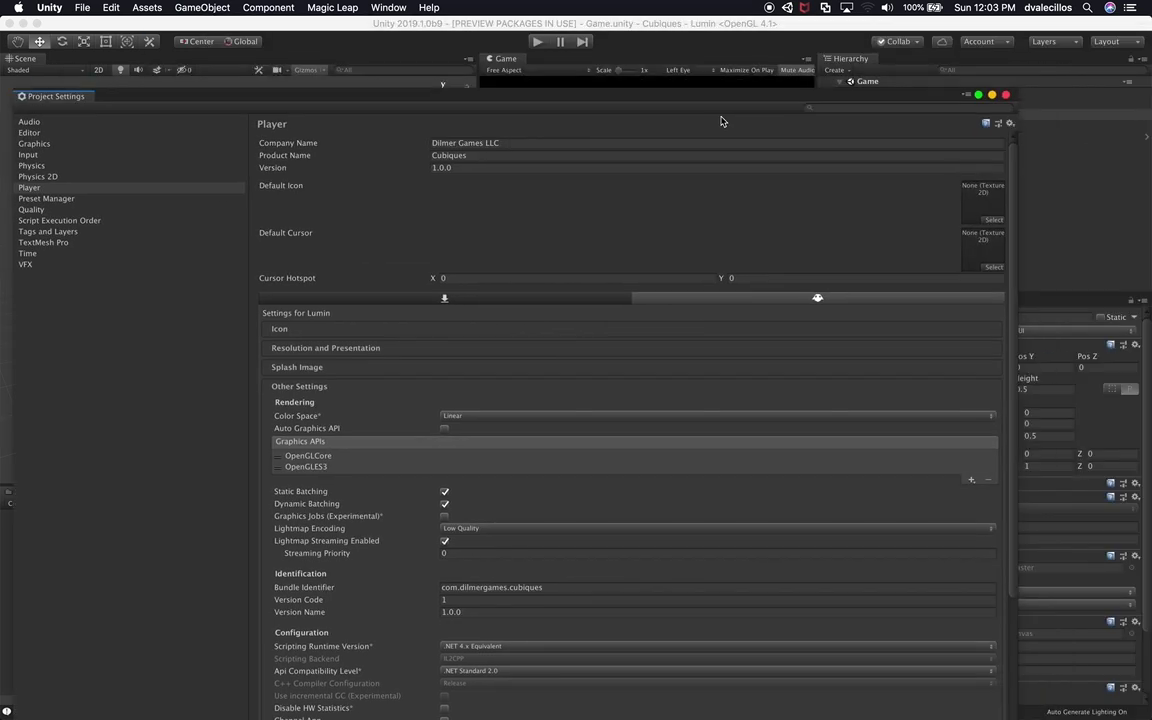
pyautogui.click(1006, 94)
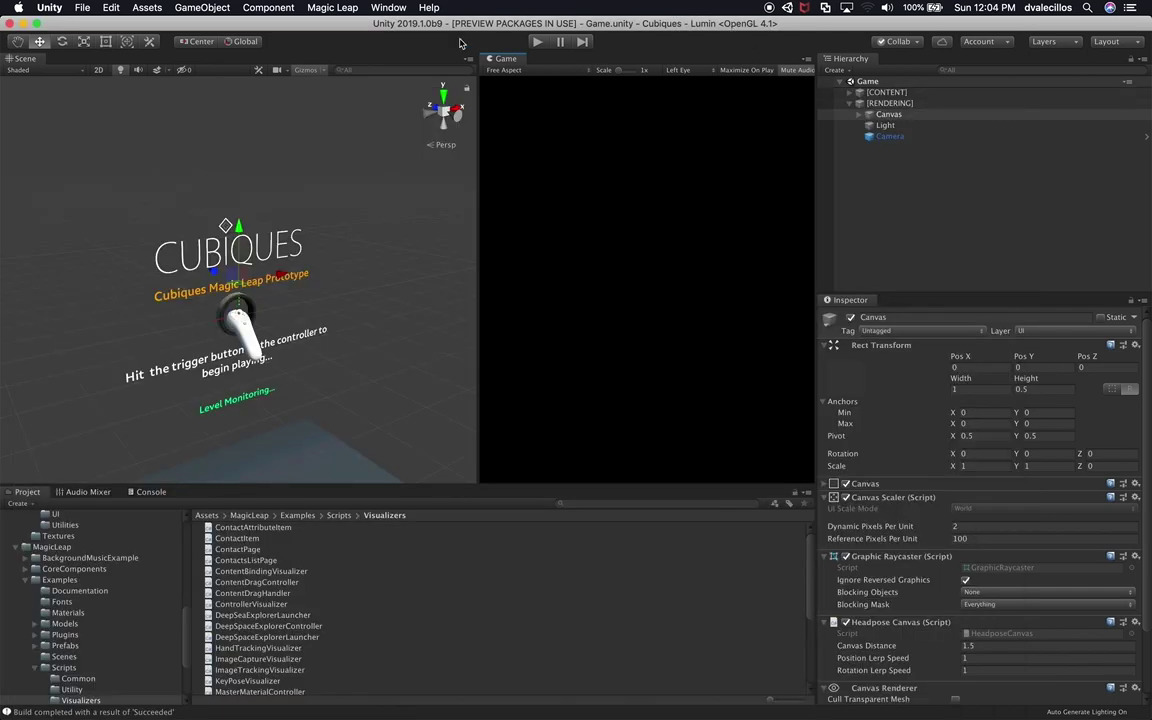
# Check which ML Remote commands Unity offers for Magic Leap, without running any.
pyautogui.click(343, 9)
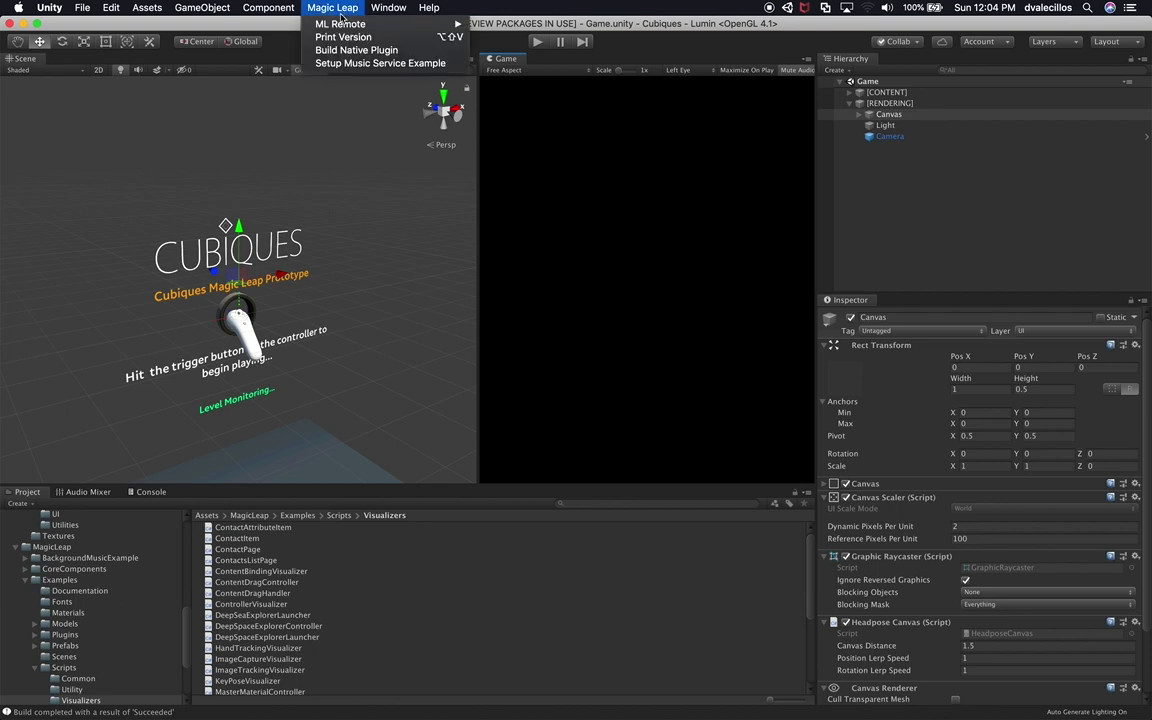
pyautogui.moveTo(334, 25)
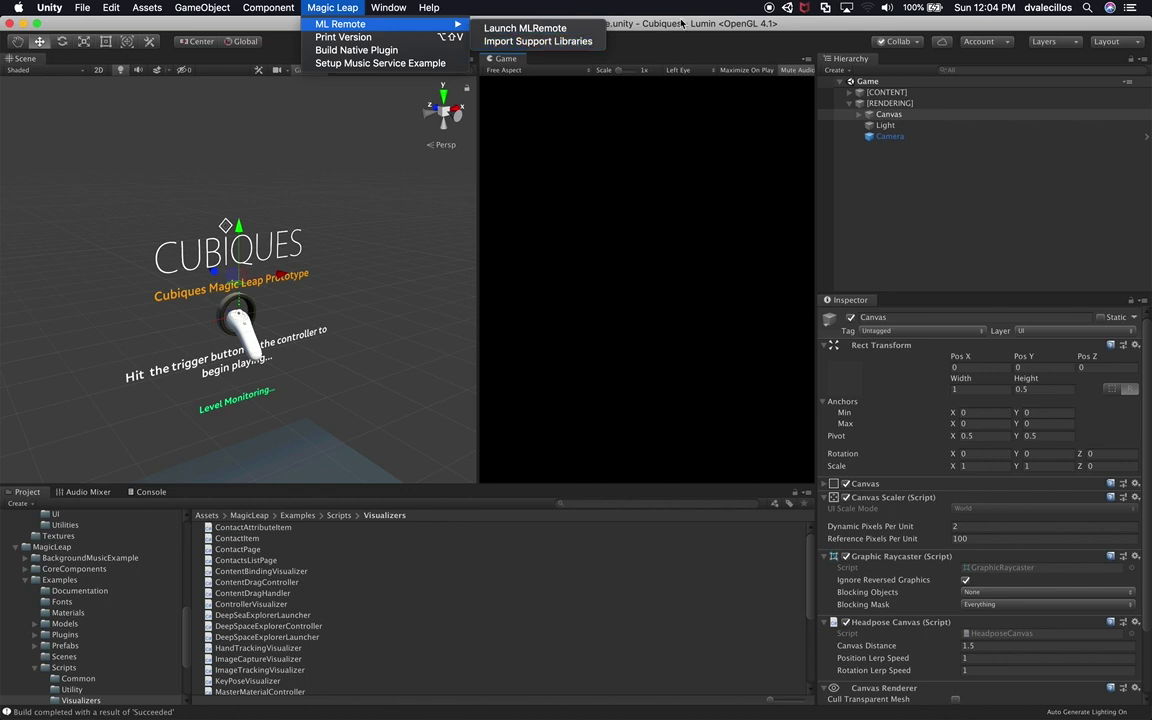
pyautogui.press('Escape')
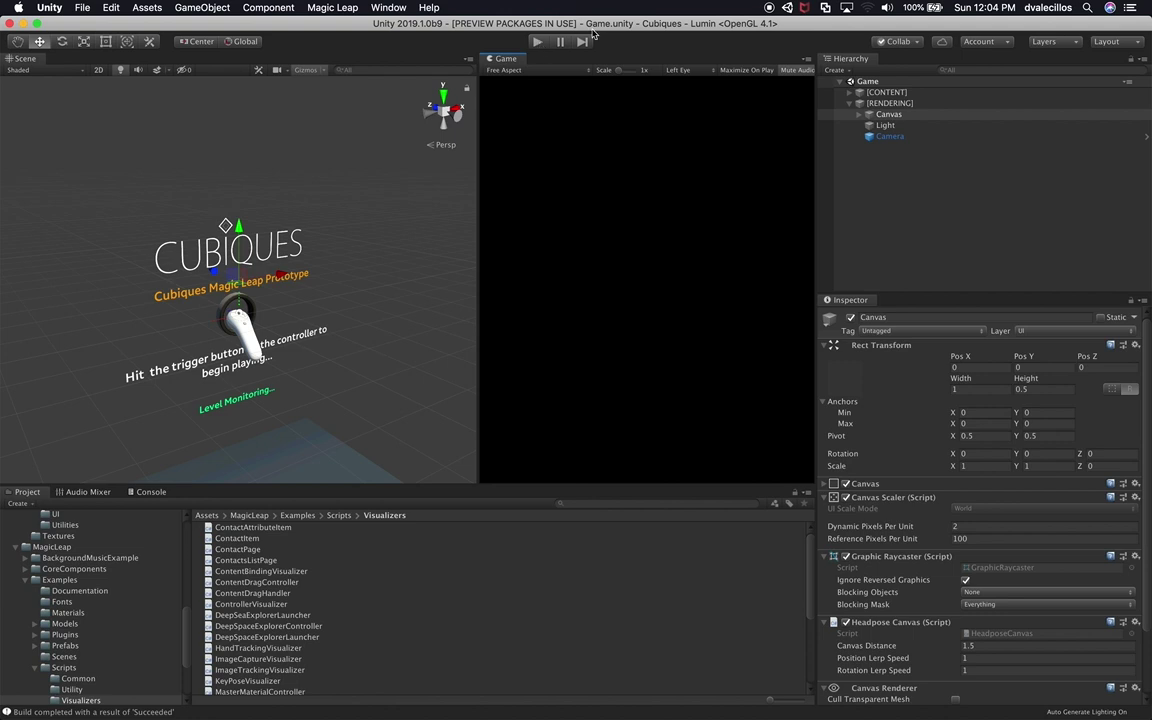
# Switch to Magic Leap Remote, minimize its simulator mode window, and widen the Interaction window showing the Mini Map and Eye View.
pyautogui.press('super+Tab')
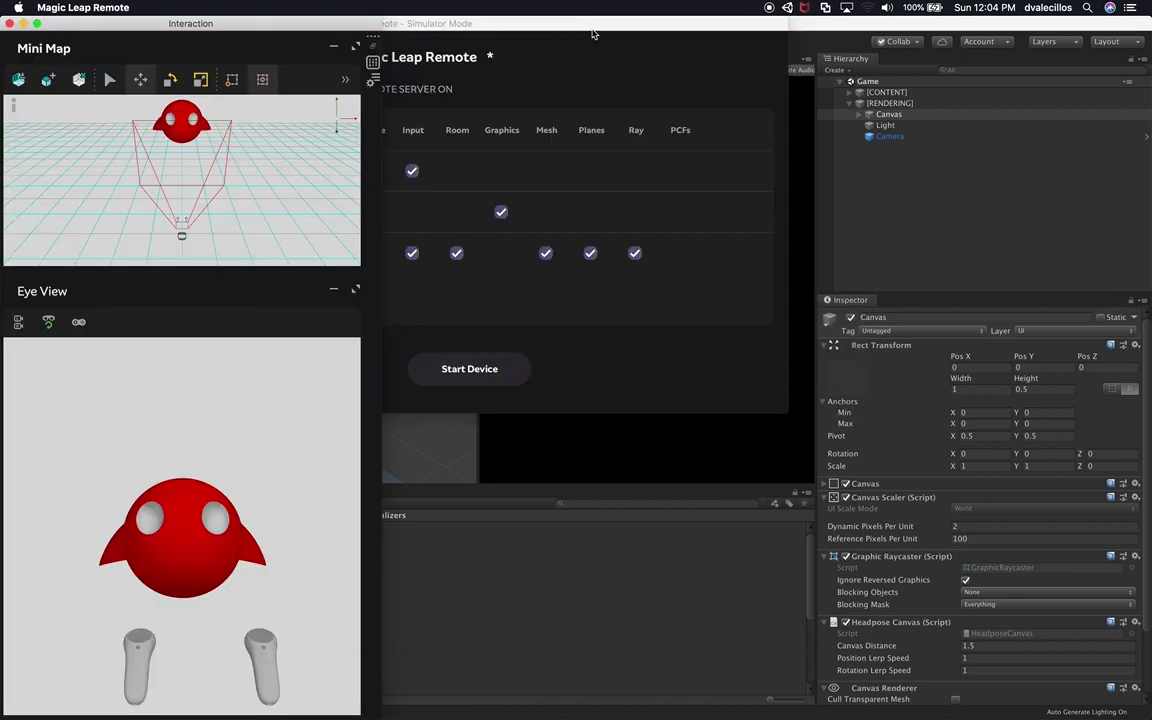
pyautogui.click(586, 34)
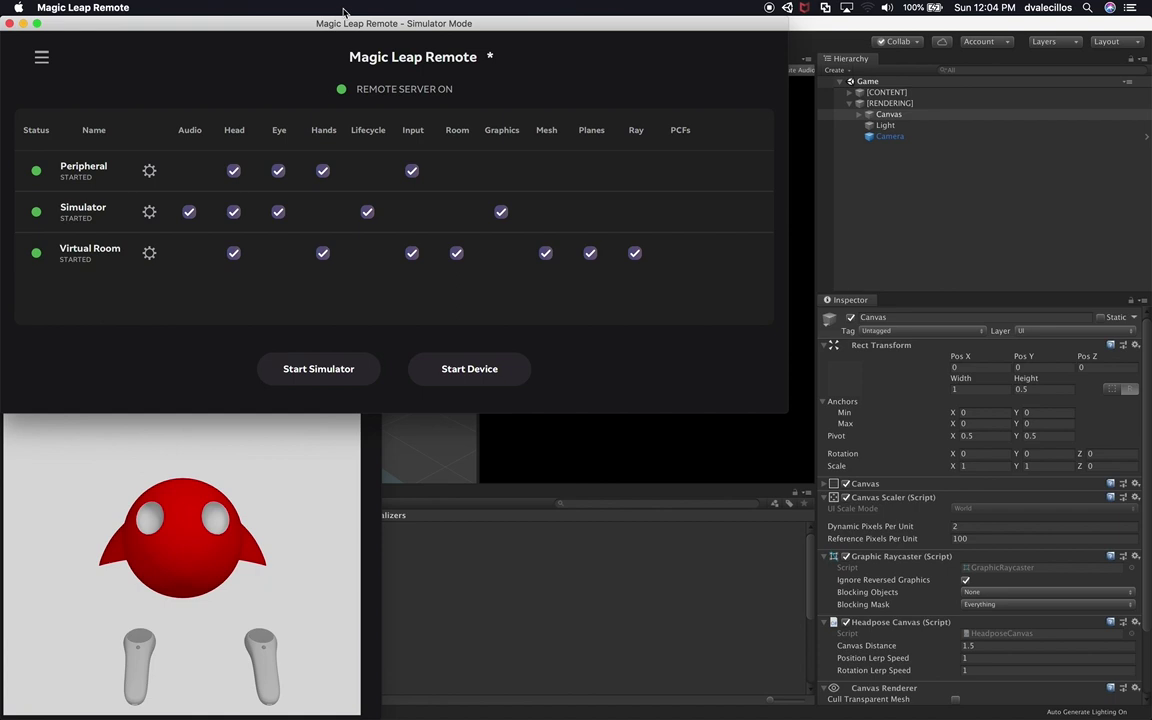
pyautogui.moveTo(288, 28); pyautogui.dragTo(618, 189)
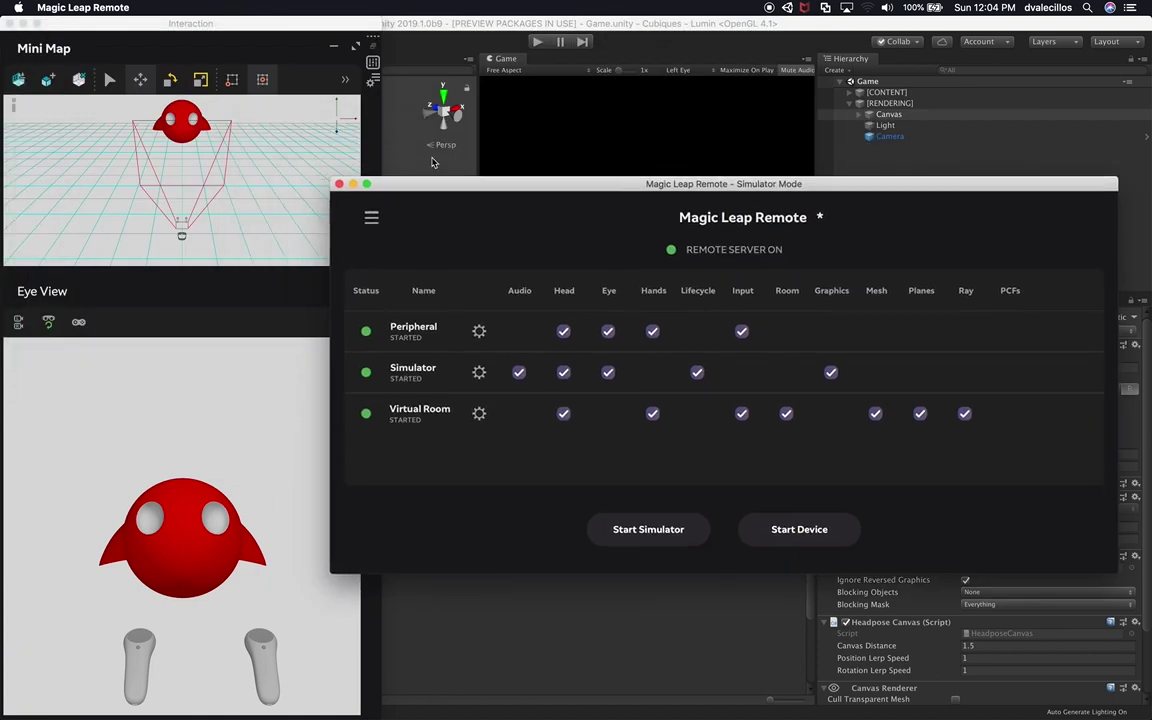
pyautogui.click(353, 184)
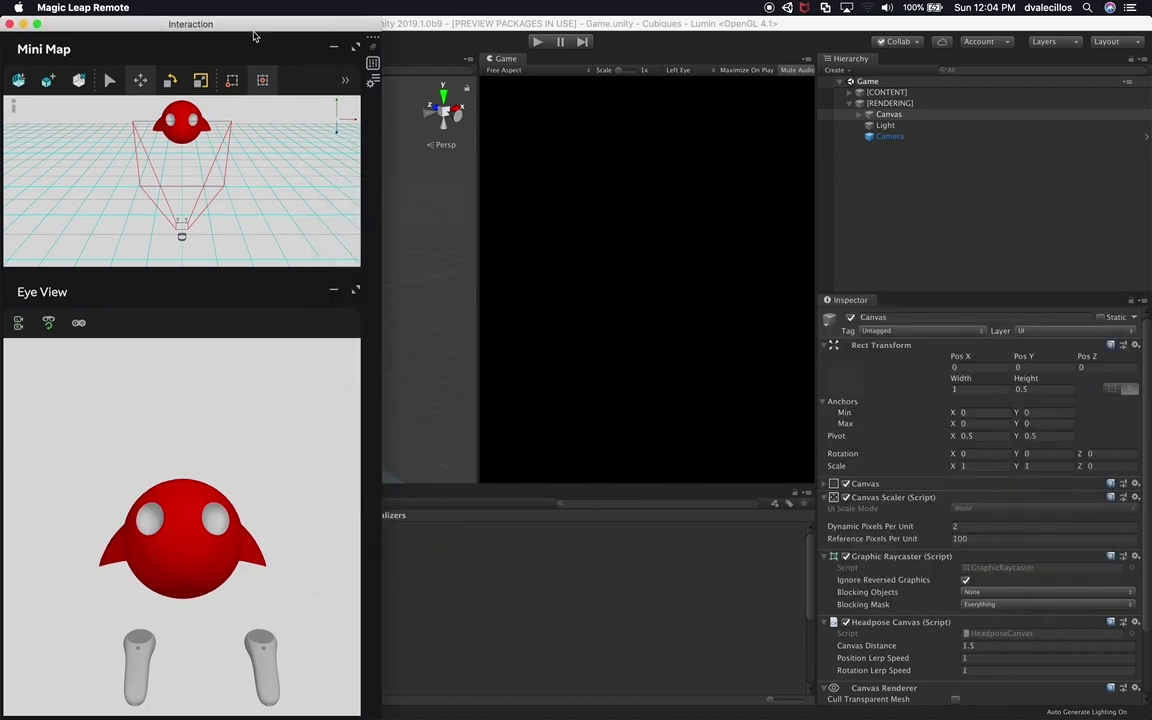
pyautogui.moveTo(379, 176); pyautogui.dragTo(628, 194)
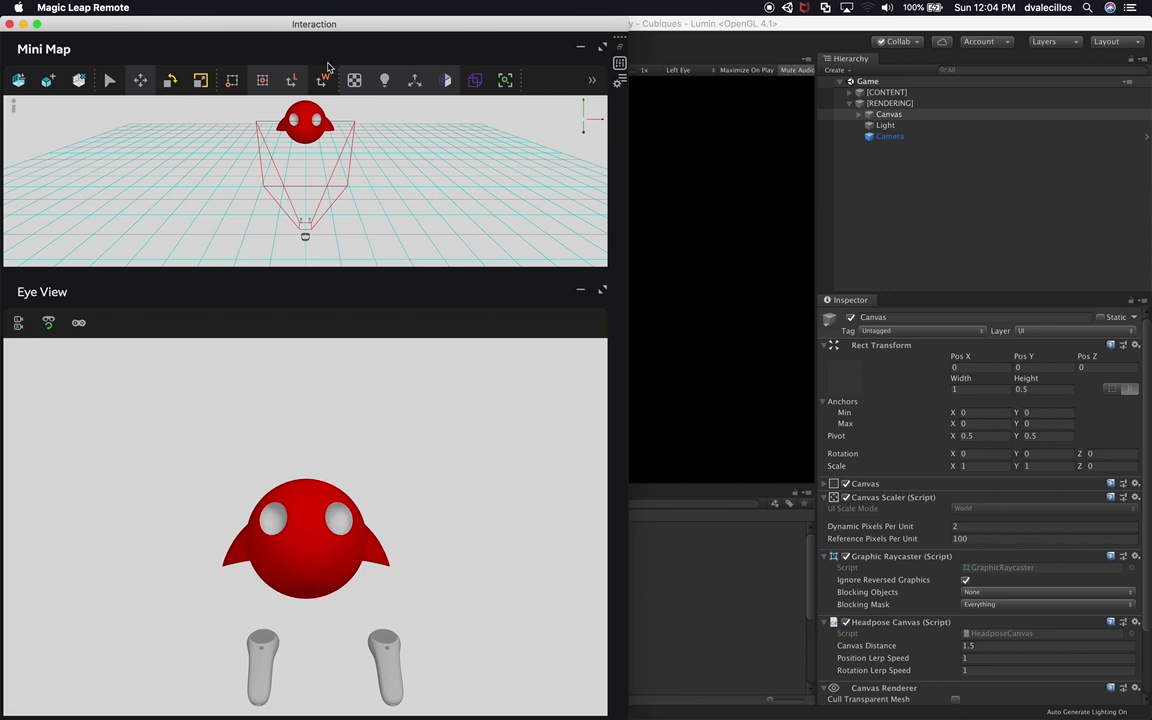
# Open the Action Bindings from the Eye View and review the Head position and rotation bindings.
pyautogui.click(87, 327)
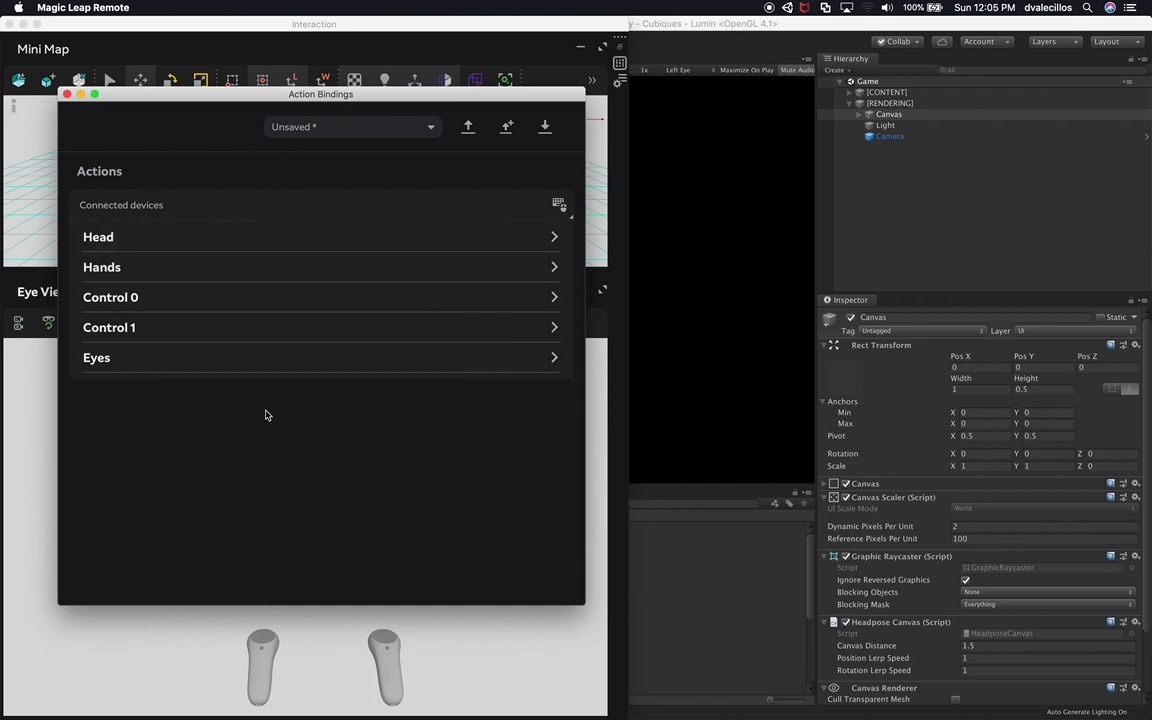
pyautogui.click(145, 240)
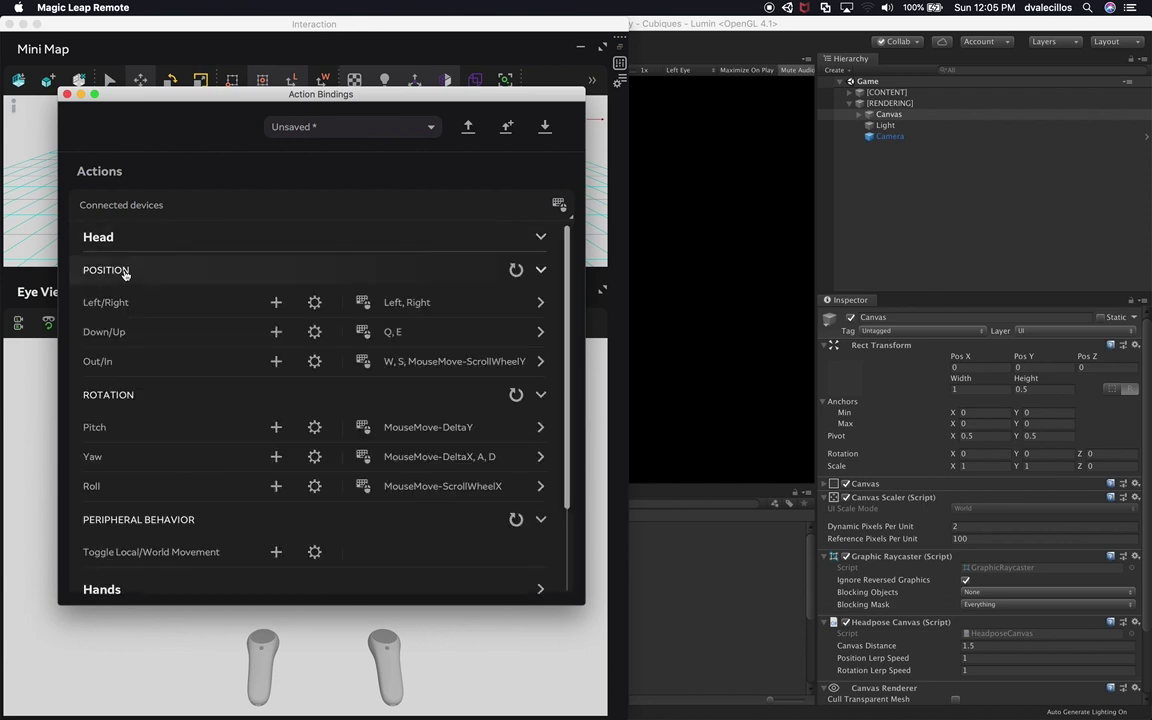
pyautogui.moveTo(118, 310)
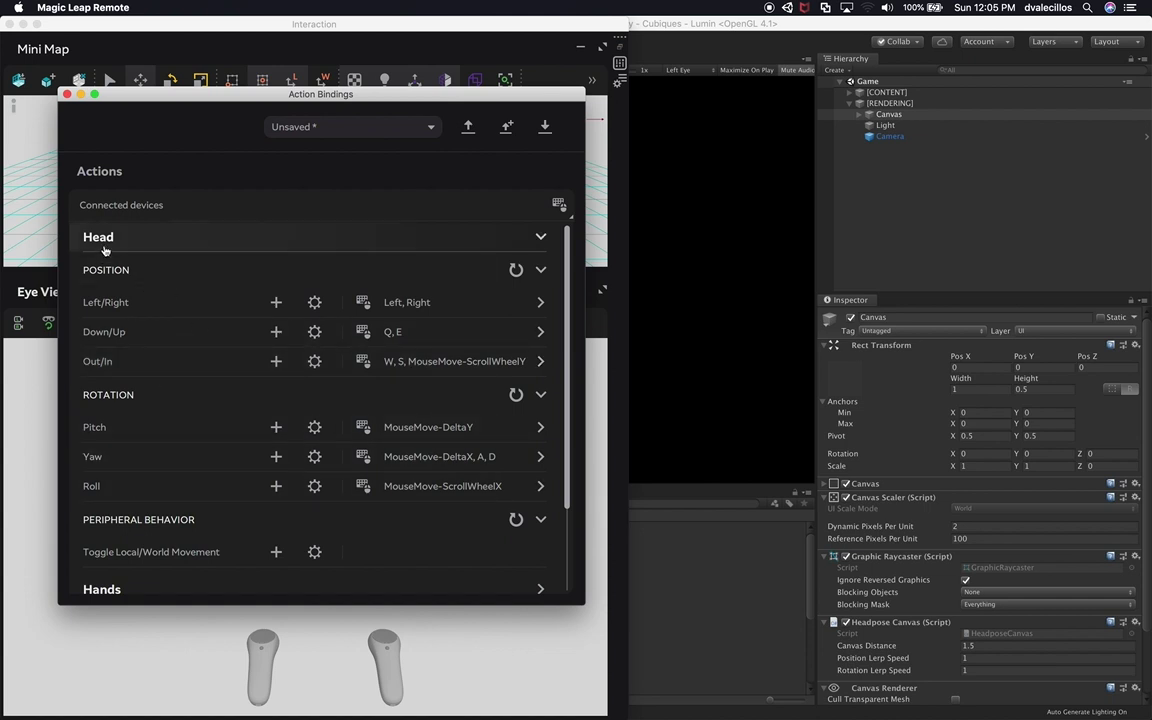
pyautogui.scroll(-3, 402, 443)
pyautogui.scroll(3, 450, 350)
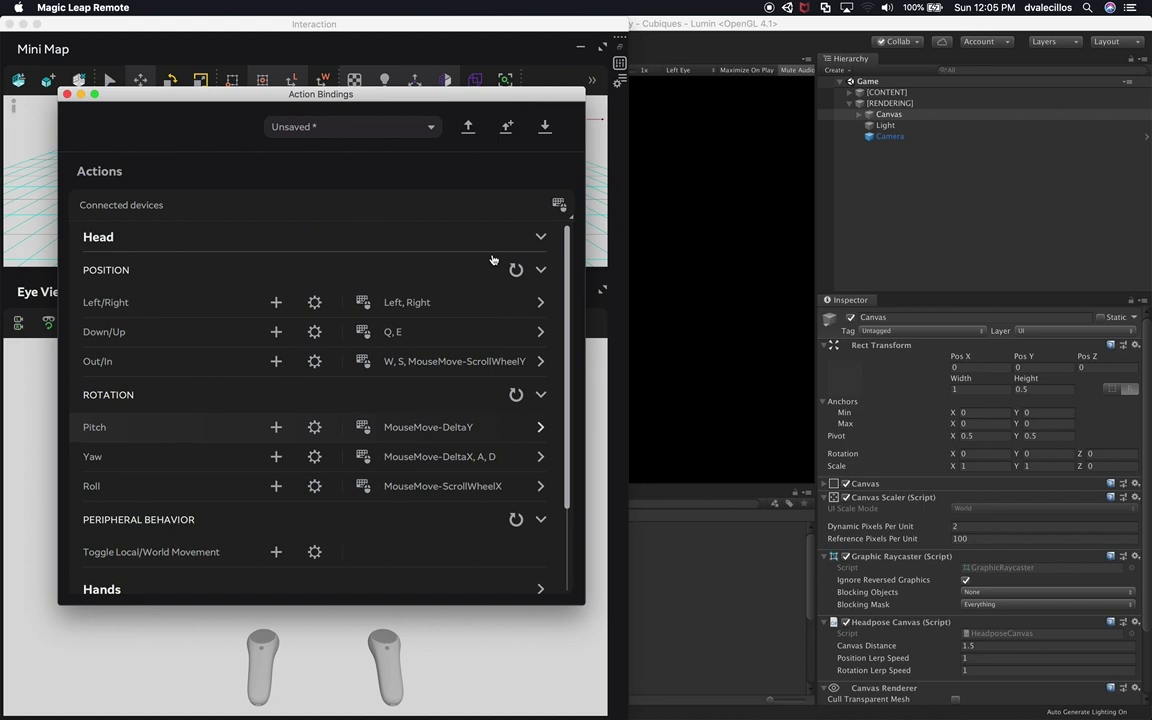
pyautogui.click(543, 236)
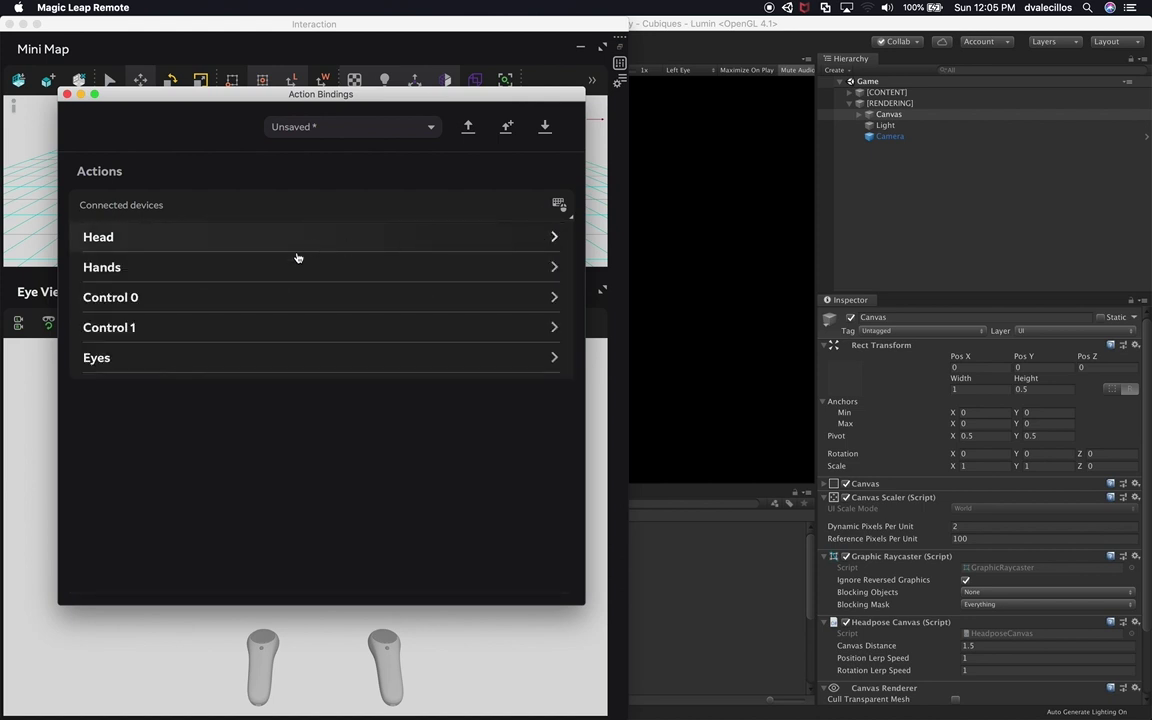
# Expand Control 0's Left/Right position bindings and set the sensitivity of D (Right Button) to 1.
pyautogui.click(159, 298)
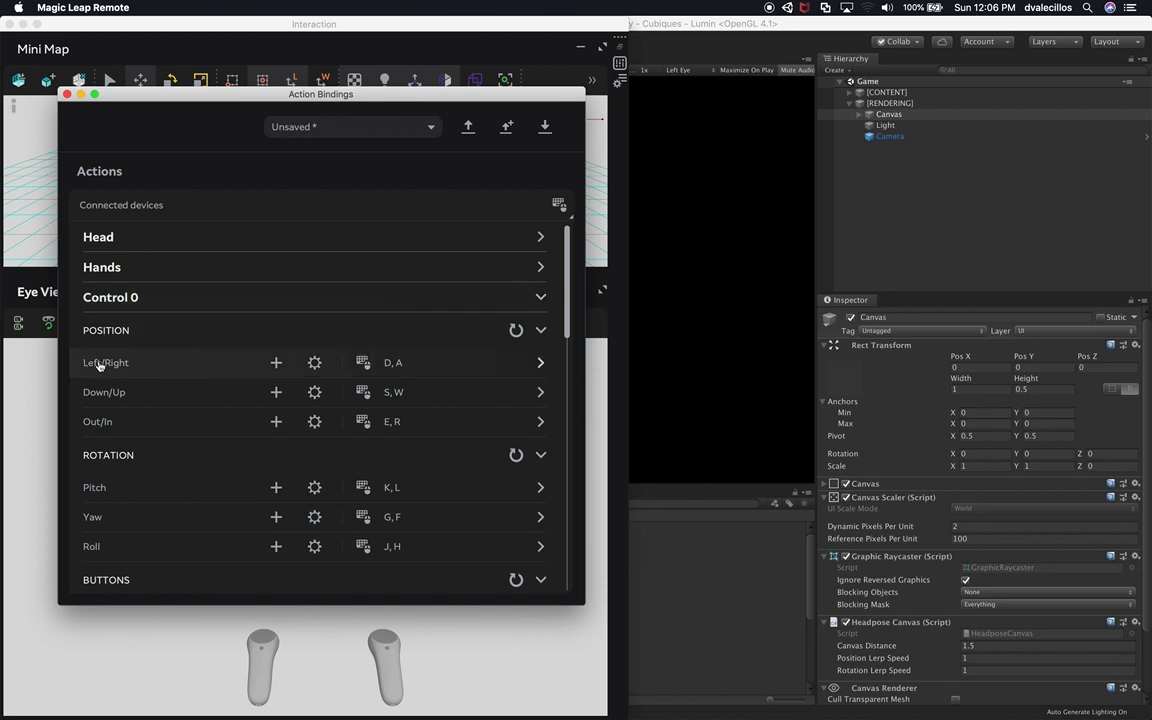
pyautogui.click(198, 376)
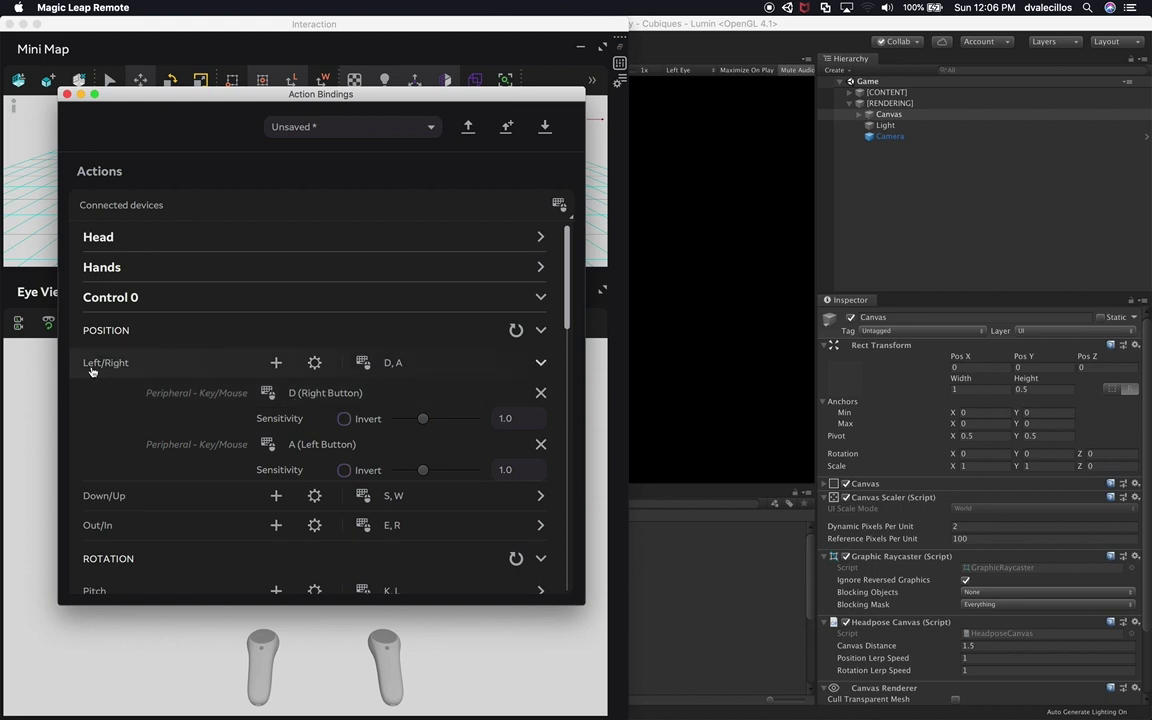
pyautogui.moveTo(91, 369)
pyautogui.click(489, 418)
pyautogui.moveTo(423, 418)
pyautogui.mouseDown()
pyautogui.moveTo(487, 425)
pyautogui.moveTo(416, 419)
pyautogui.mouseUp()
pyautogui.click(530, 418)
pyautogui.write('1')
pyautogui.press('Return')
pyautogui.moveTo(428, 425)
pyautogui.mouseDown()
pyautogui.moveTo(402, 425)
pyautogui.moveTo(426, 428)
pyautogui.mouseUp()
pyautogui.click(512, 418)
pyautogui.write('1')
# Examine Control 0's Down/Up and Pitch key bindings with their sensitivities, along with its rotation and button assignments.
pyautogui.scroll(-2, 463, 465)
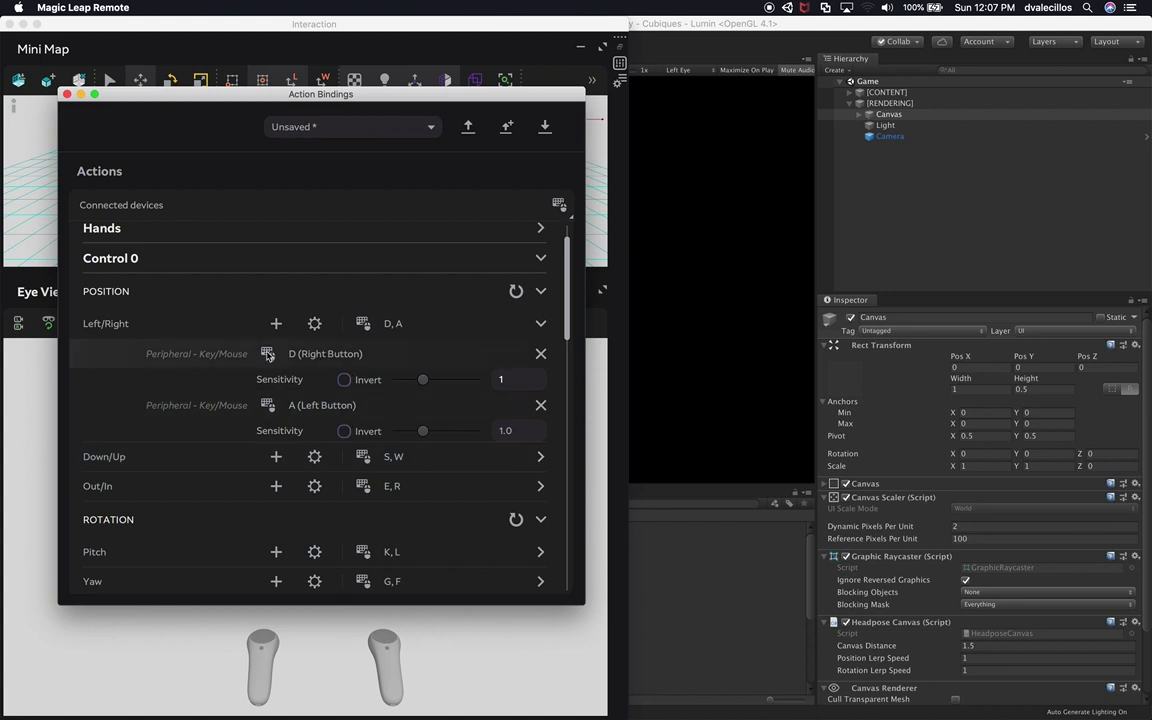
pyautogui.scroll(-5, 230, 370)
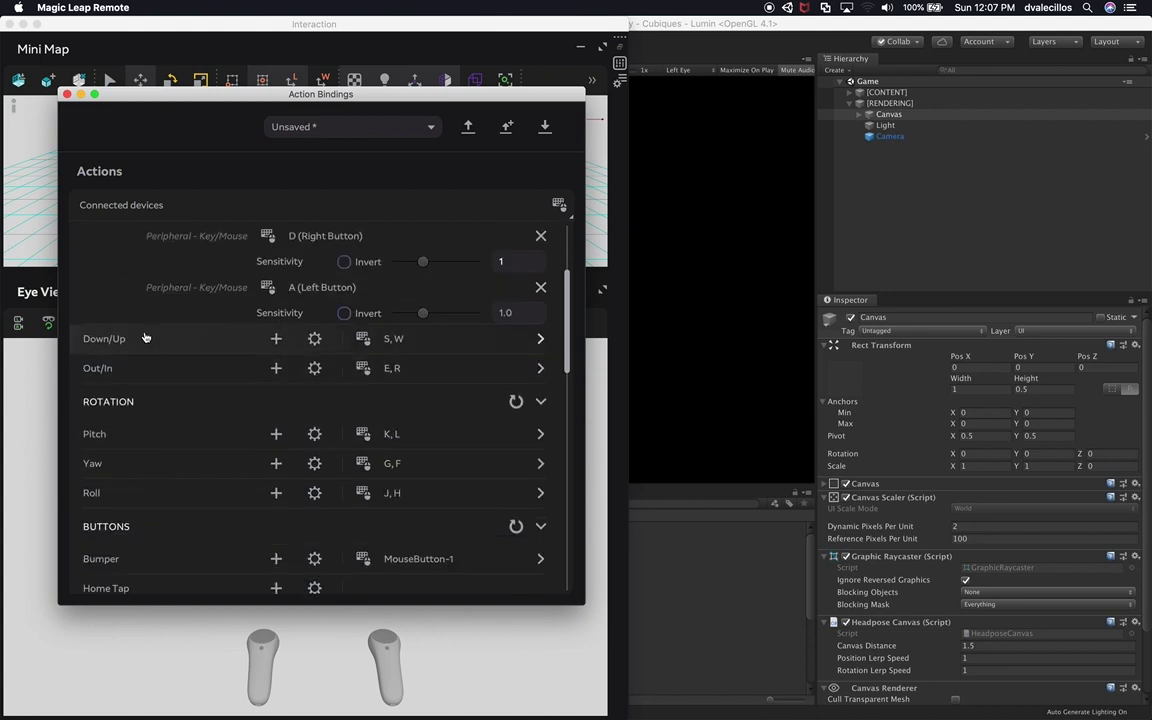
pyautogui.click(145, 338)
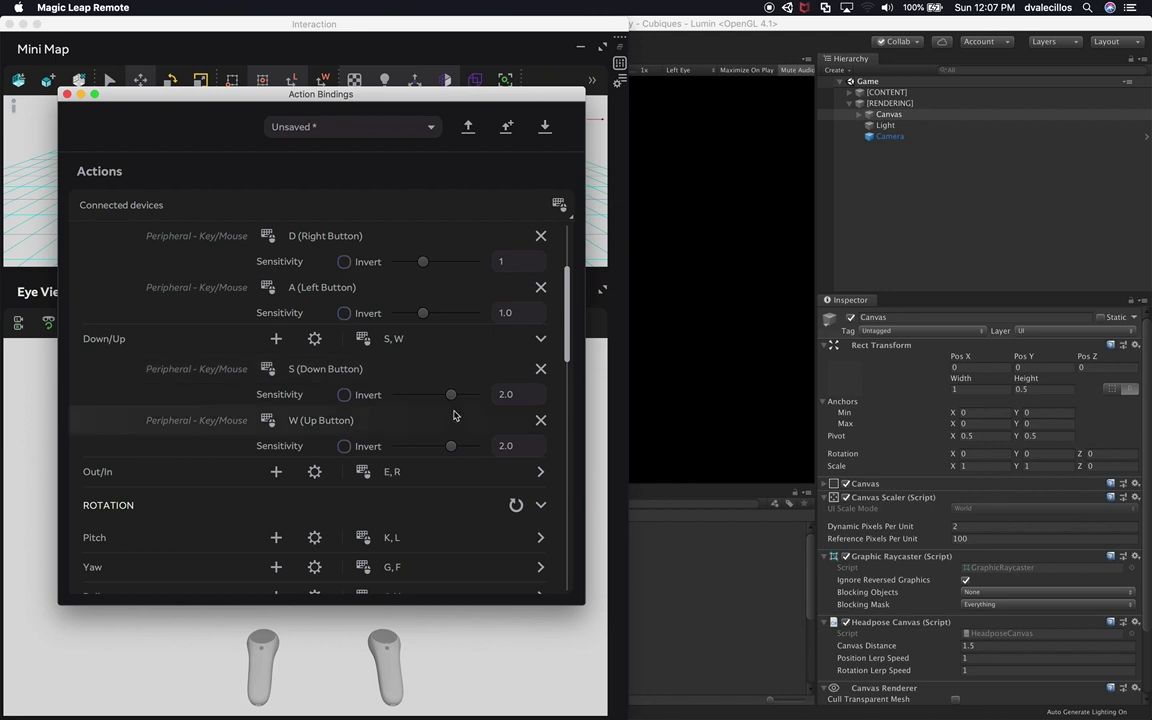
pyautogui.scroll(-3, 454, 415)
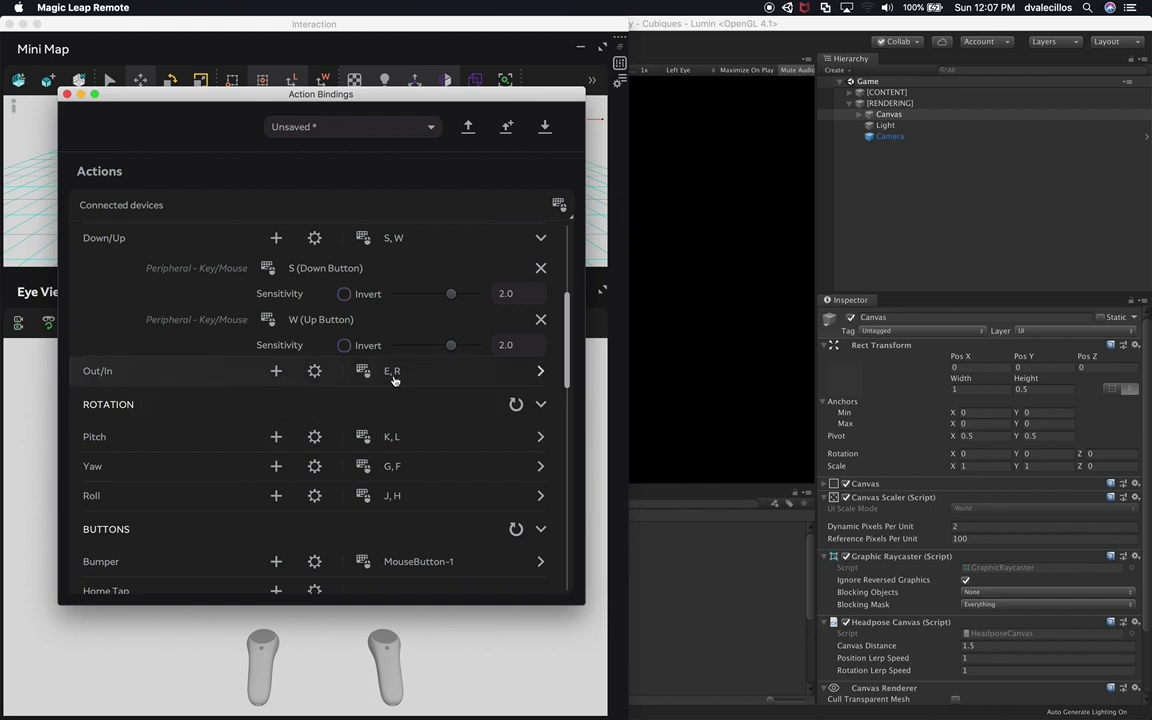
pyautogui.scroll(-3, 129, 336)
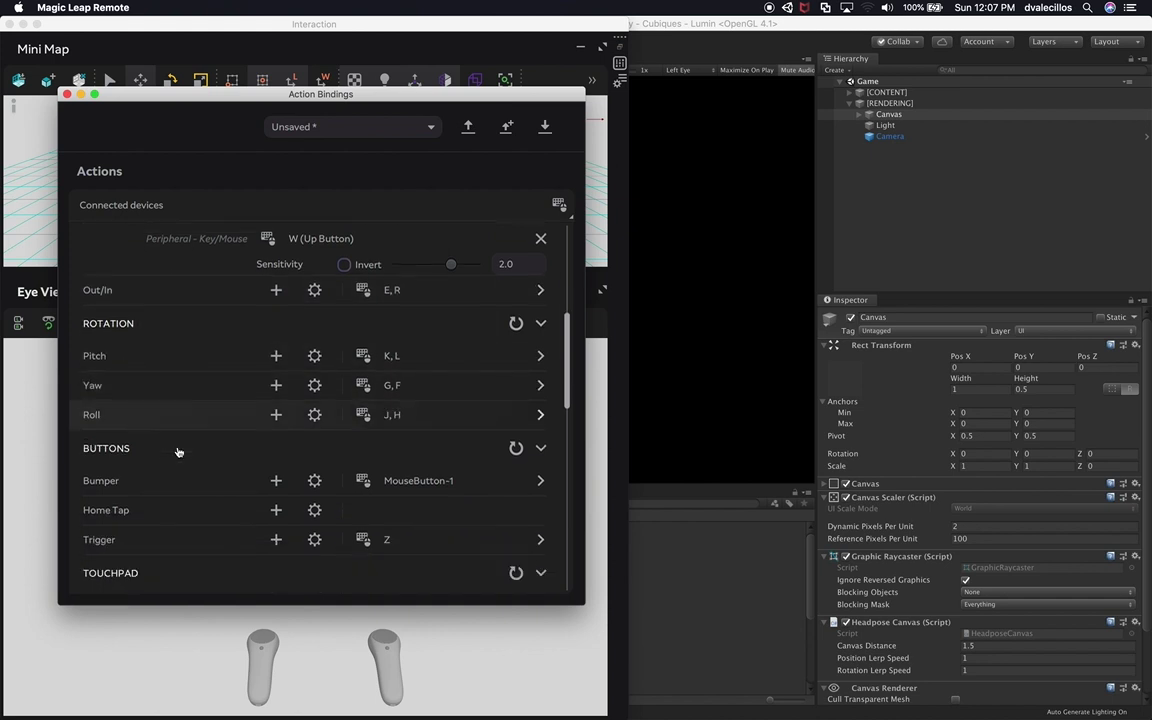
pyautogui.click(126, 336)
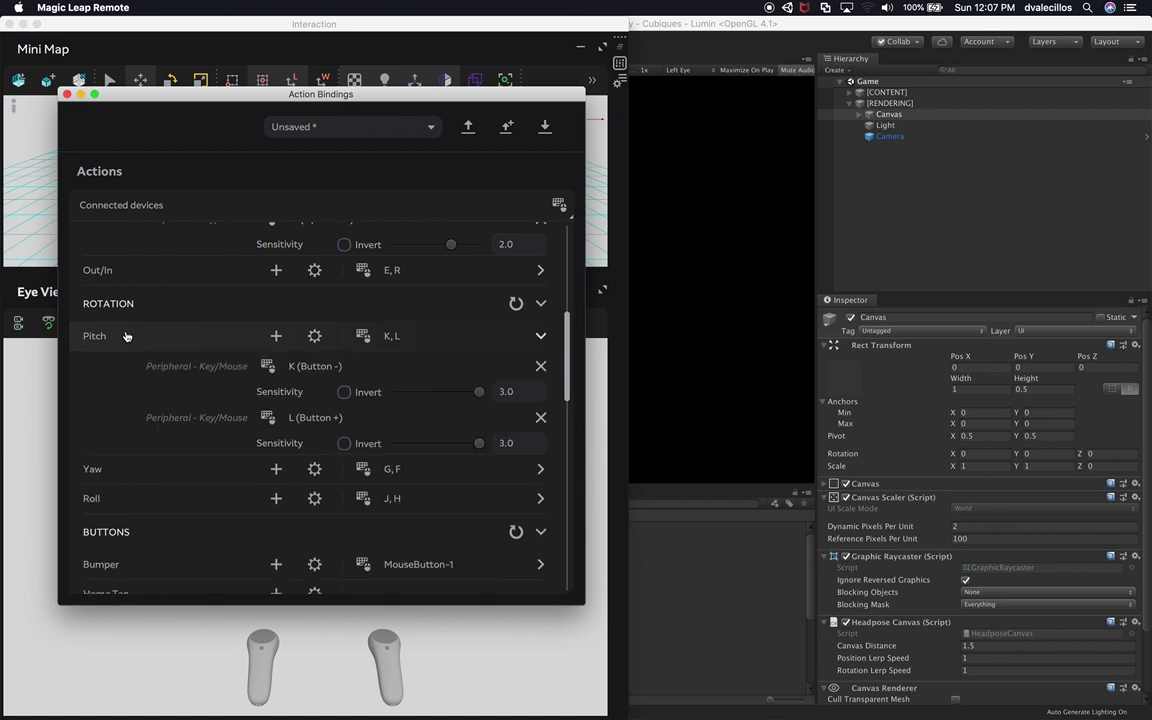
pyautogui.scroll(8, 153, 350)
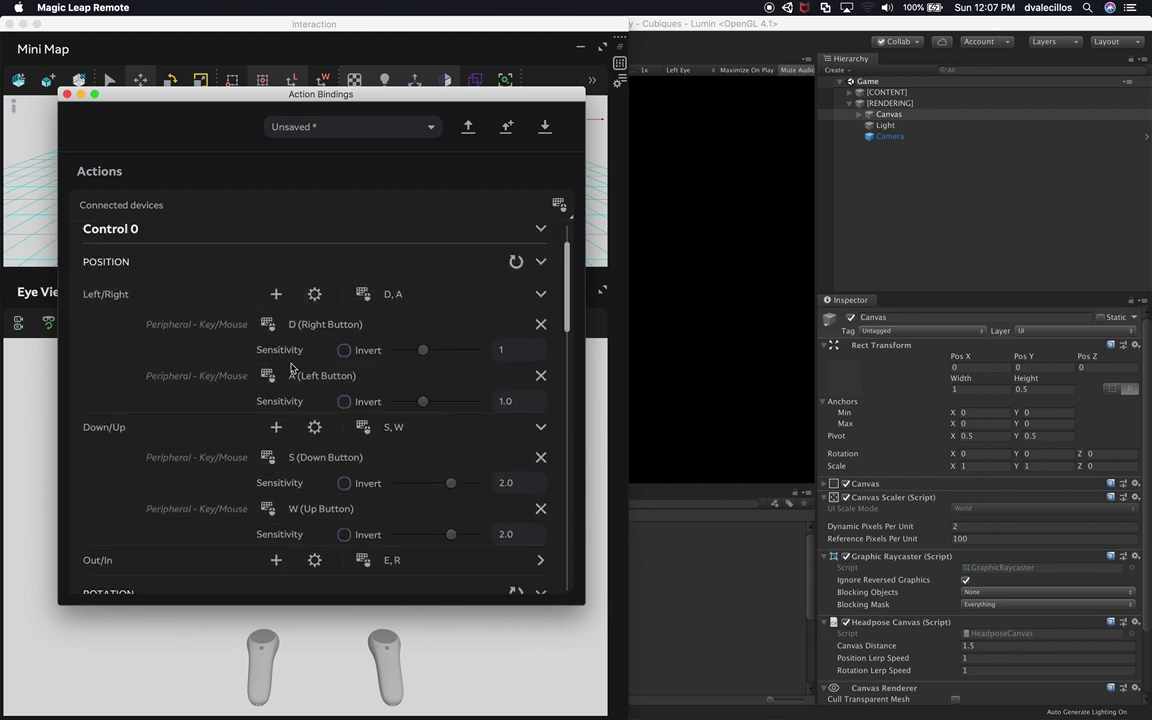
# Switch to Unity, dock the Game view beside the Scene view as a shared group, and display the Scene view.
pyautogui.click(693, 51)
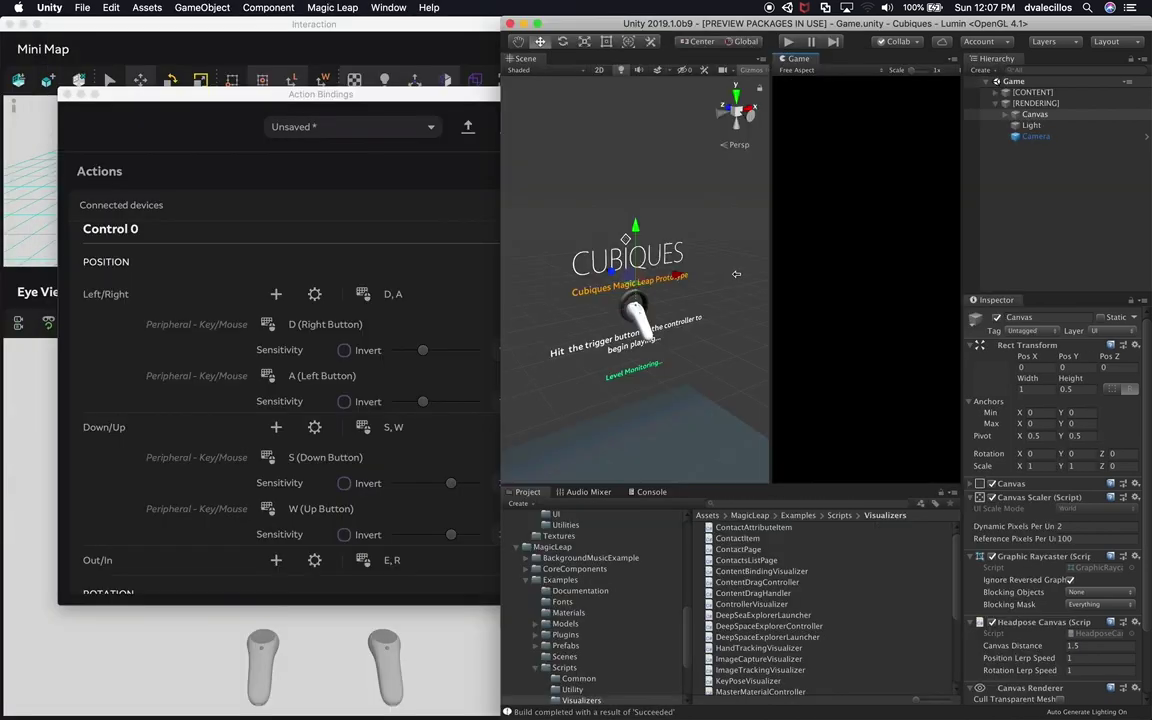
pyautogui.moveTo(790, 58); pyautogui.dragTo(573, 63)
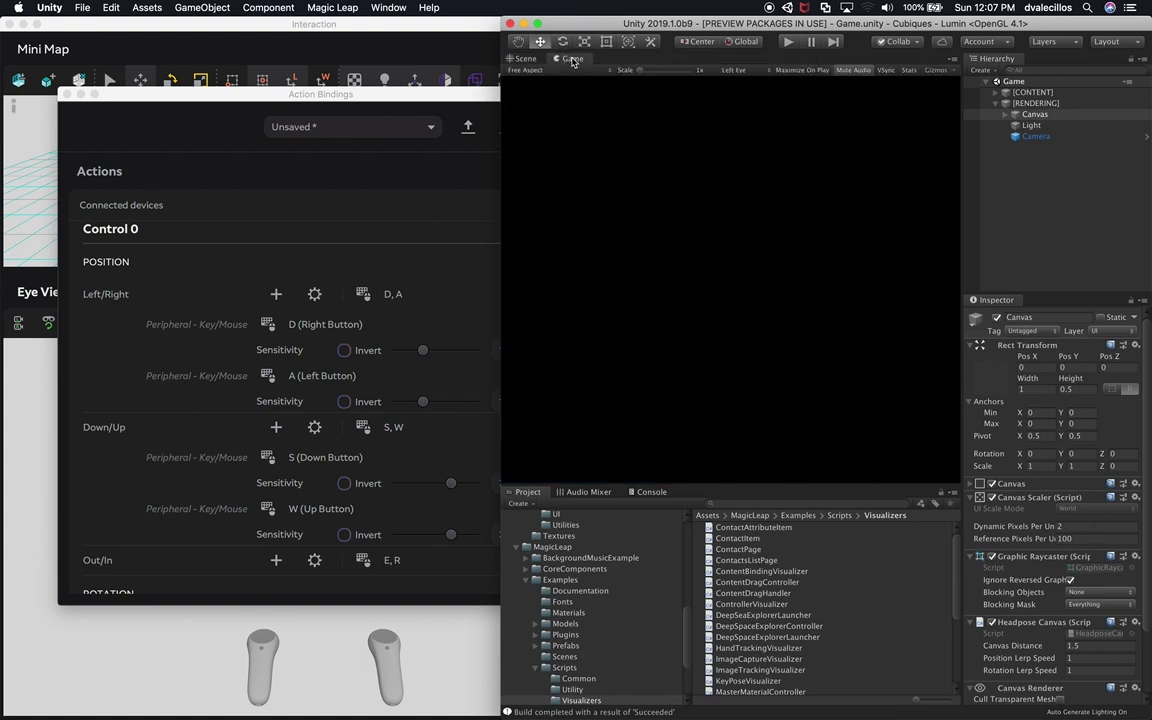
pyautogui.click(520, 59)
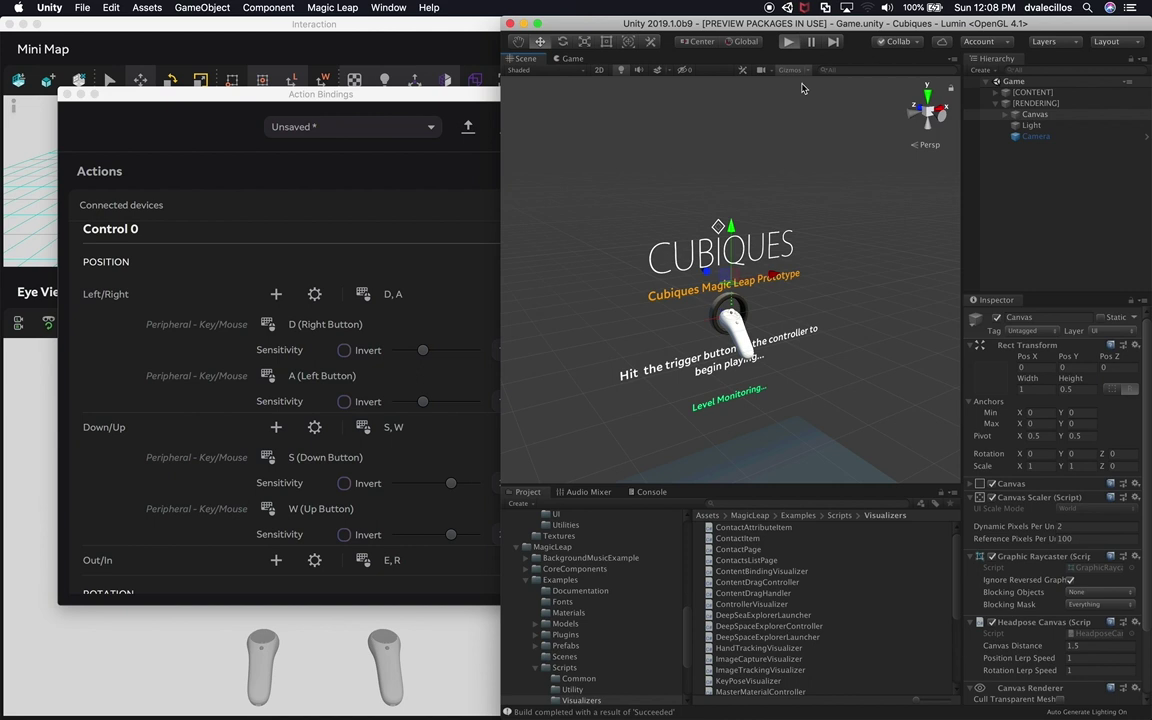
# Return to Magic Leap Remote, narrow the Interaction window to uncover Unity, and load HelloCubeRoom.room from the Rooms folder.
pyautogui.click(327, 30)
pyautogui.moveTo(611, 140); pyautogui.dragTo(496, 151)
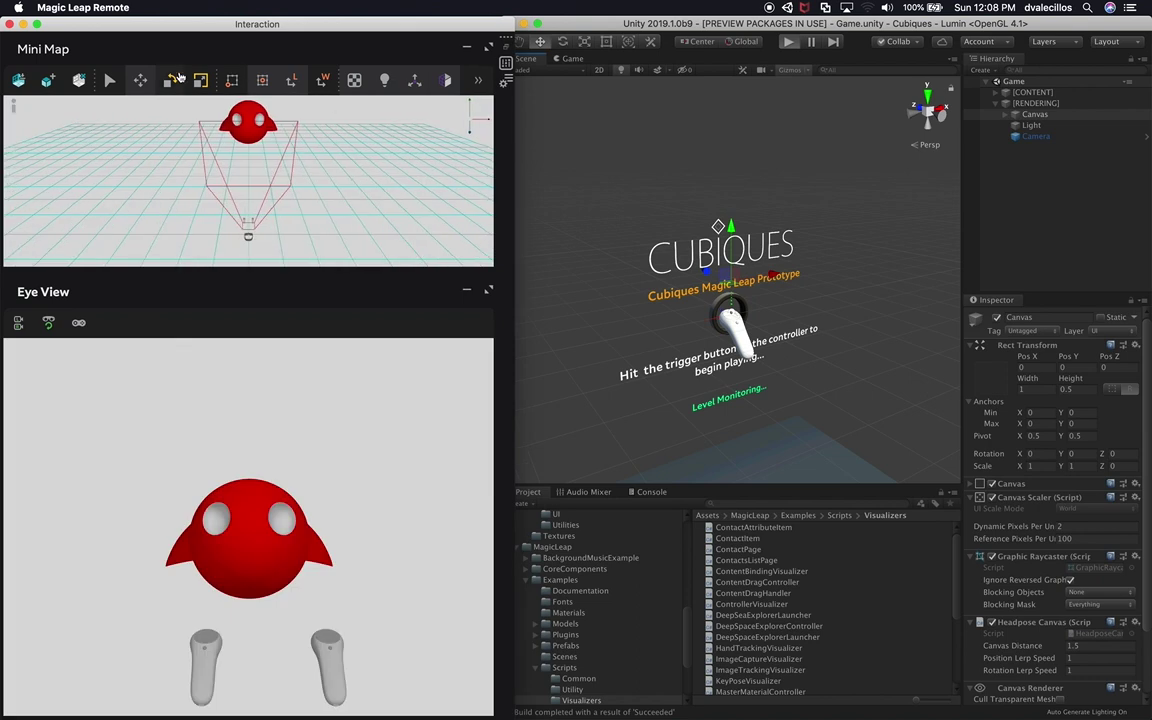
pyautogui.press('super+o')
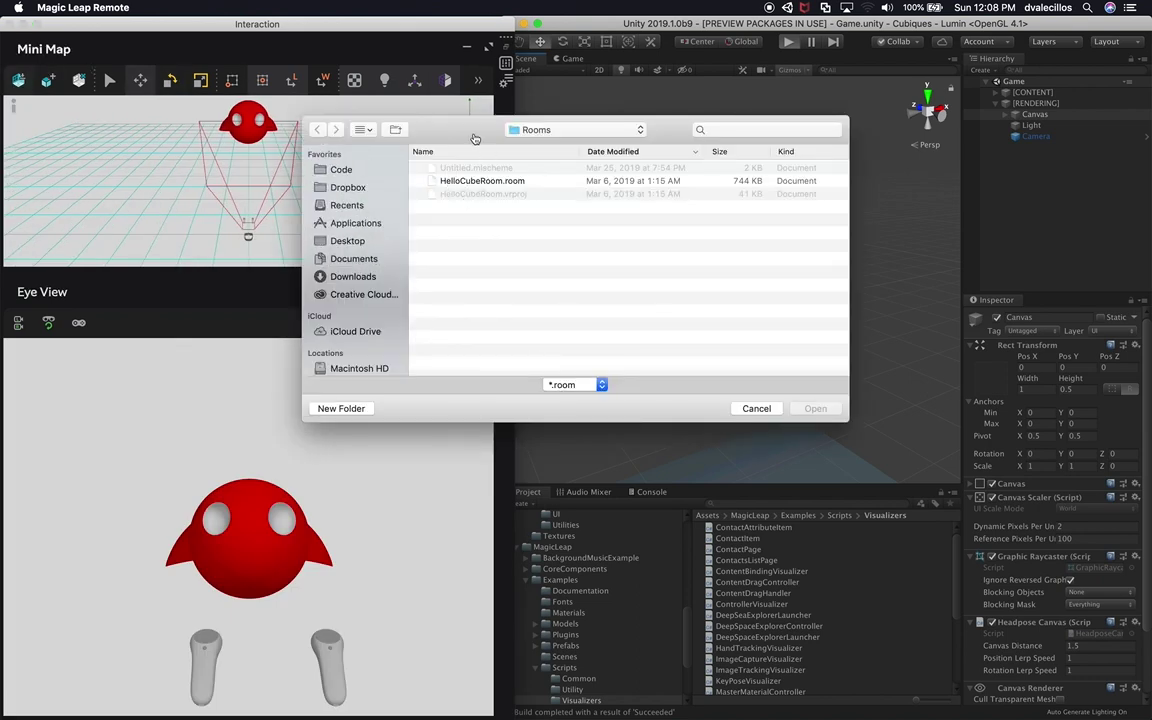
pyautogui.click(462, 183)
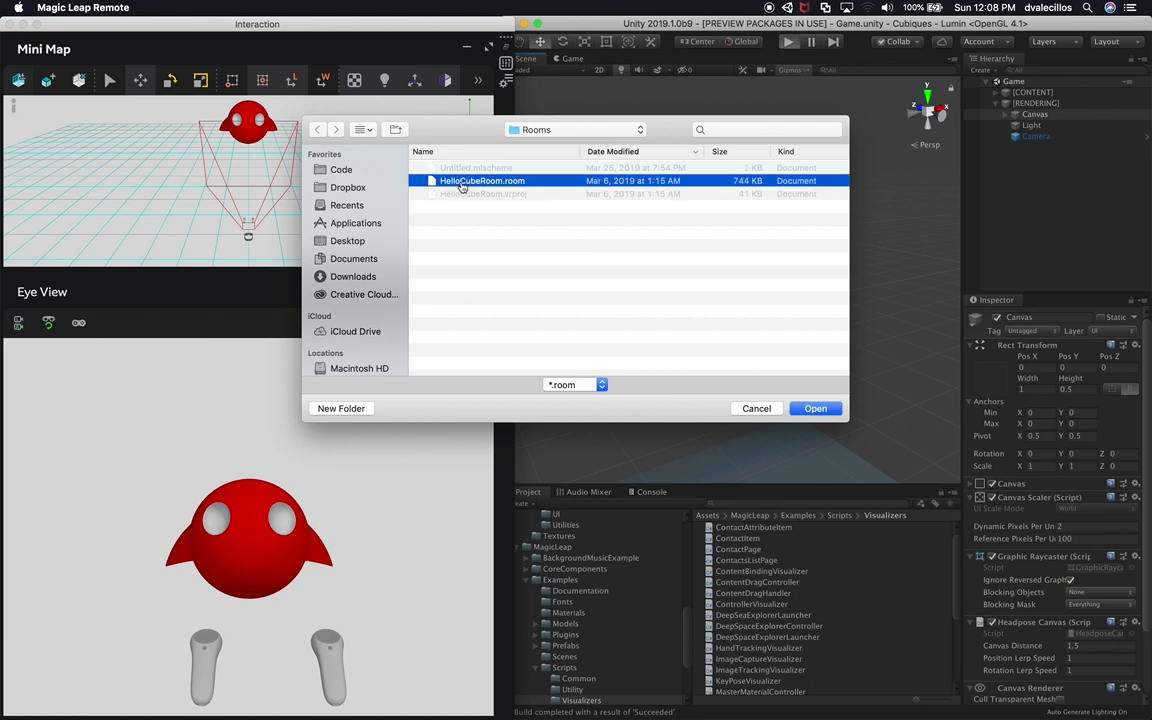
pyautogui.doubleClick(462, 183)
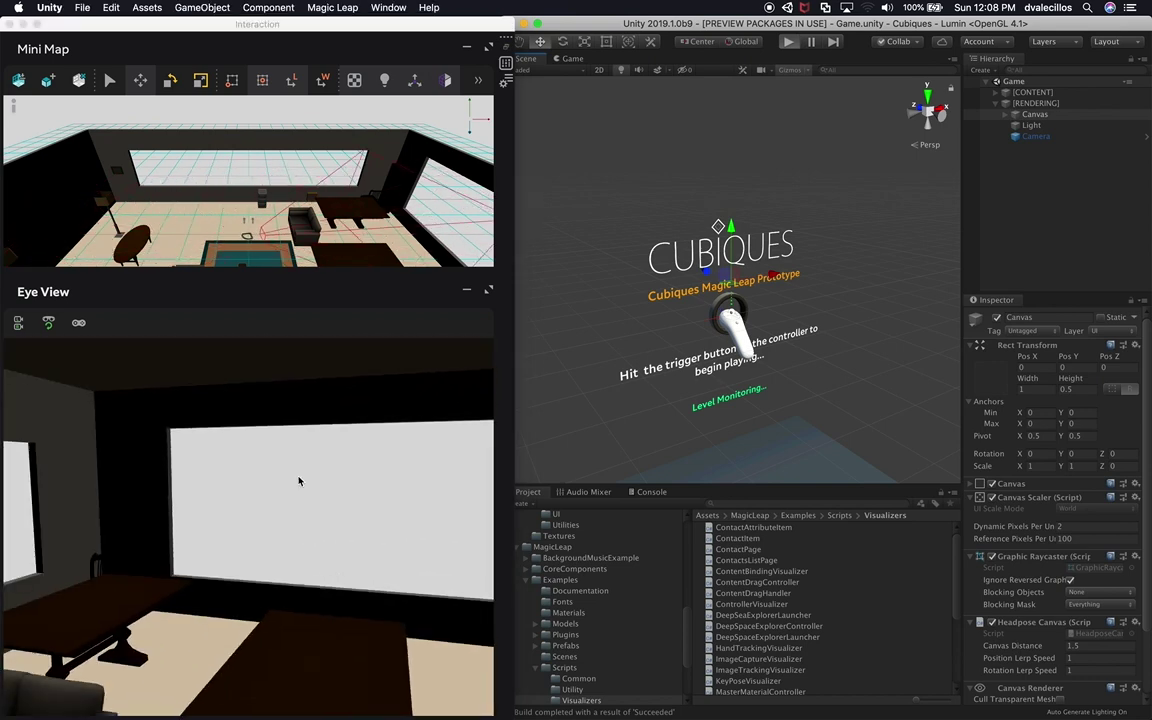
# Run the Cubiques scene in Unity, then collapse [RENDERING] and expand [CONTENT] in the Hierarchy.
pyautogui.press('super+p')
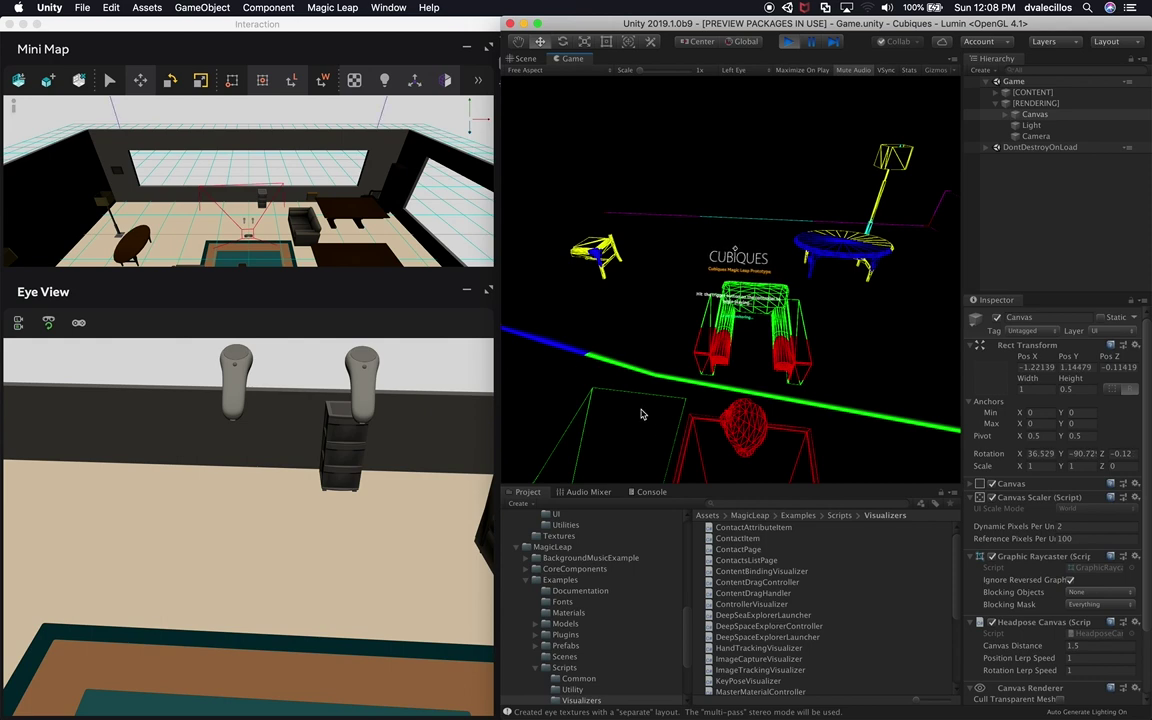
pyautogui.click(285, 470)
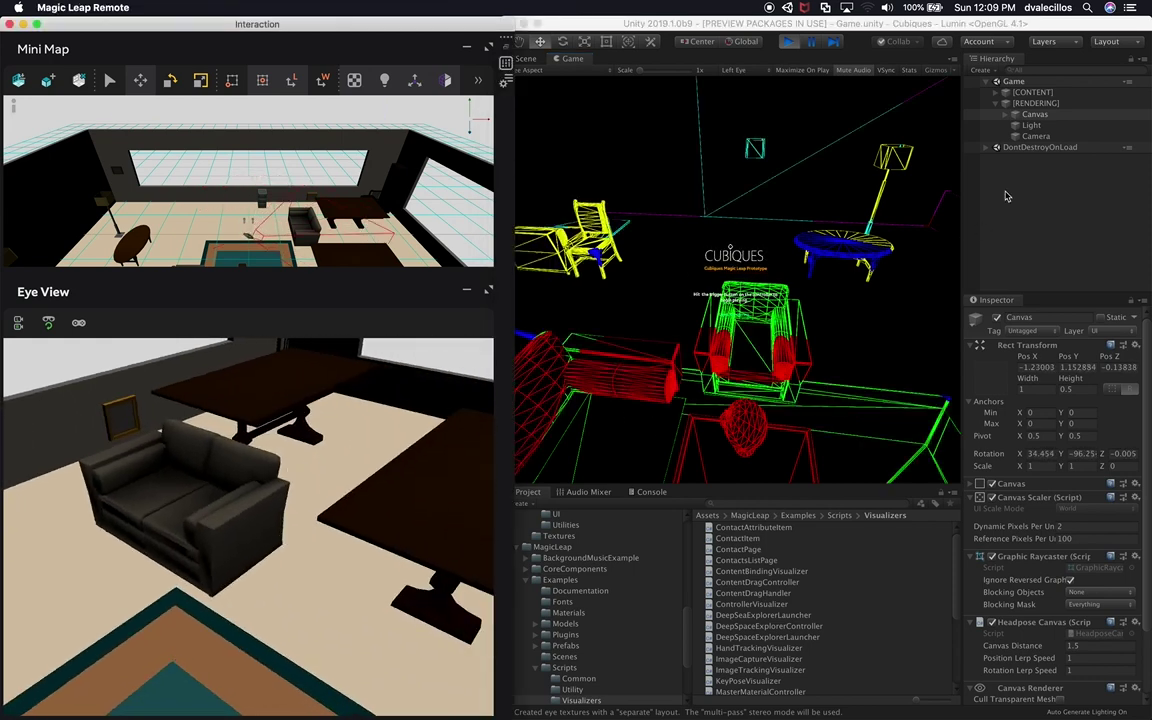
pyautogui.click(1001, 102)
pyautogui.click(996, 93)
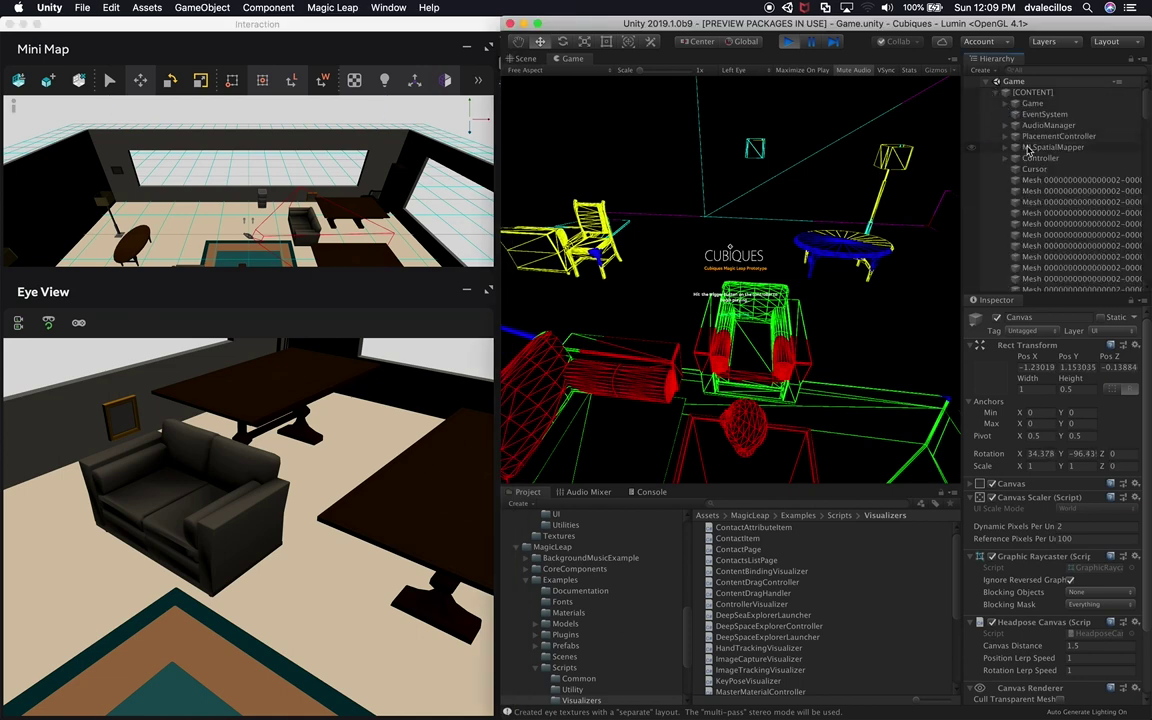
# Turn the simulated head in Magic Leap Remote's Eye View toward the drawer cabinet and move the Mini Map view closer to the room.
pyautogui.moveTo(278, 558); pyautogui.dragTo(335, 556)
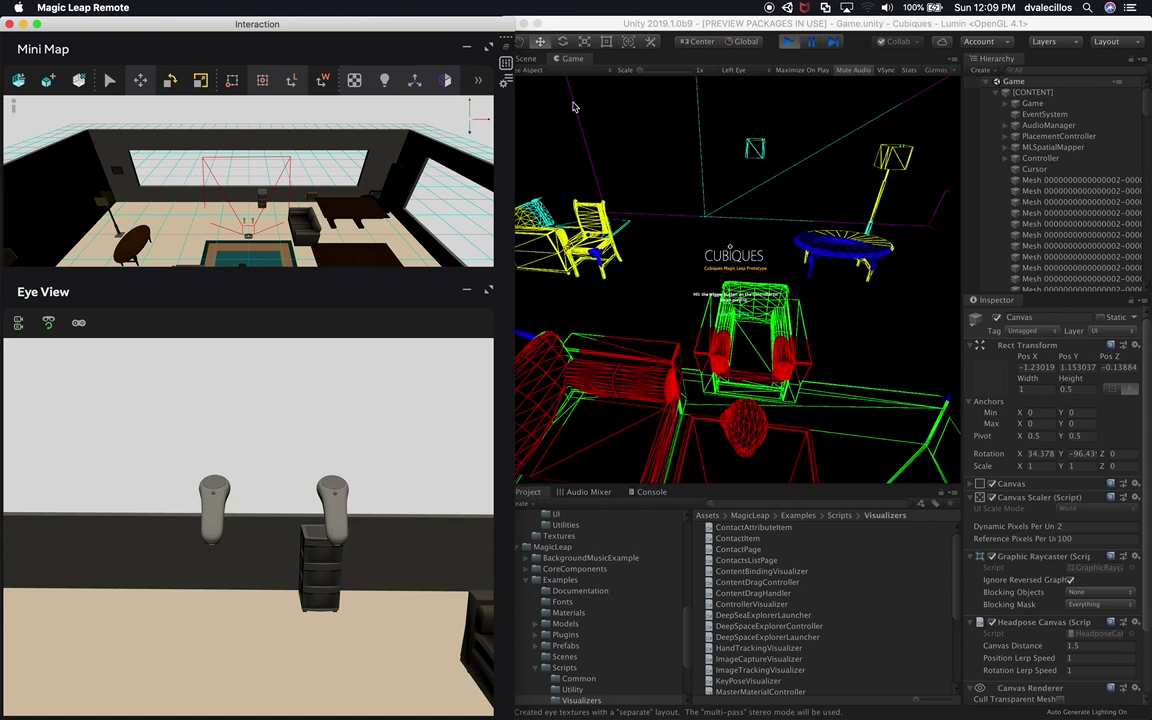
pyautogui.click(706, 35)
pyautogui.click(249, 432)
pyautogui.scroll(5, 242, 214)
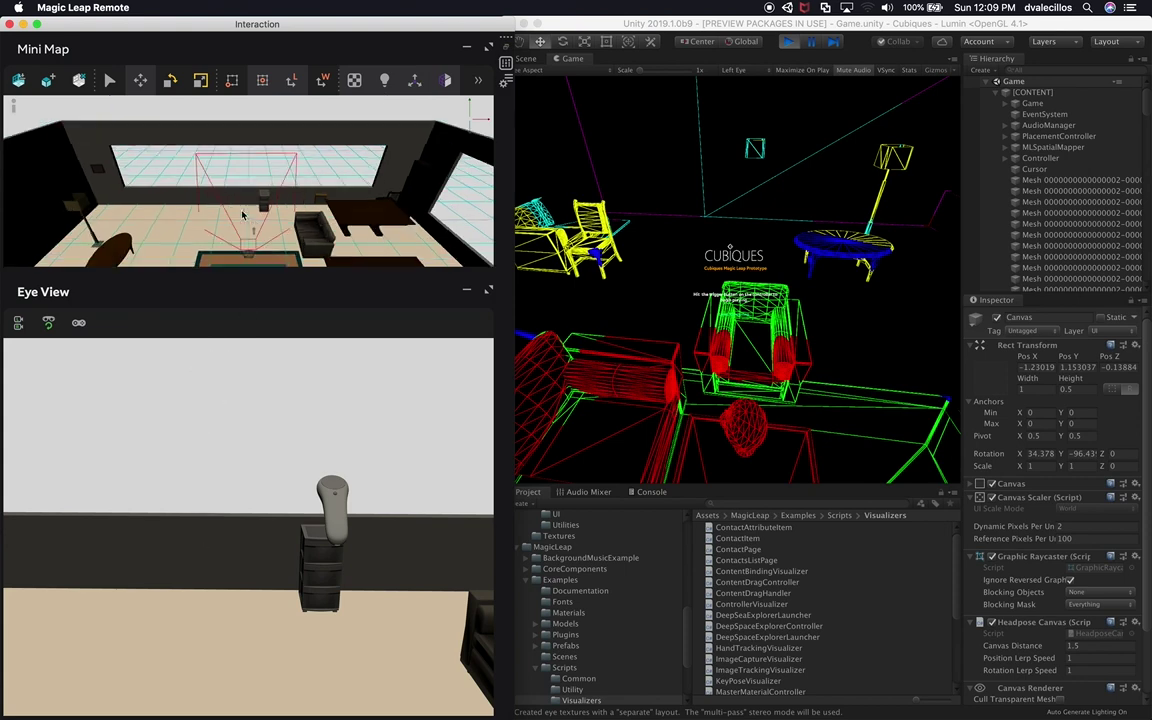
pyautogui.scroll(-5, 242, 247)
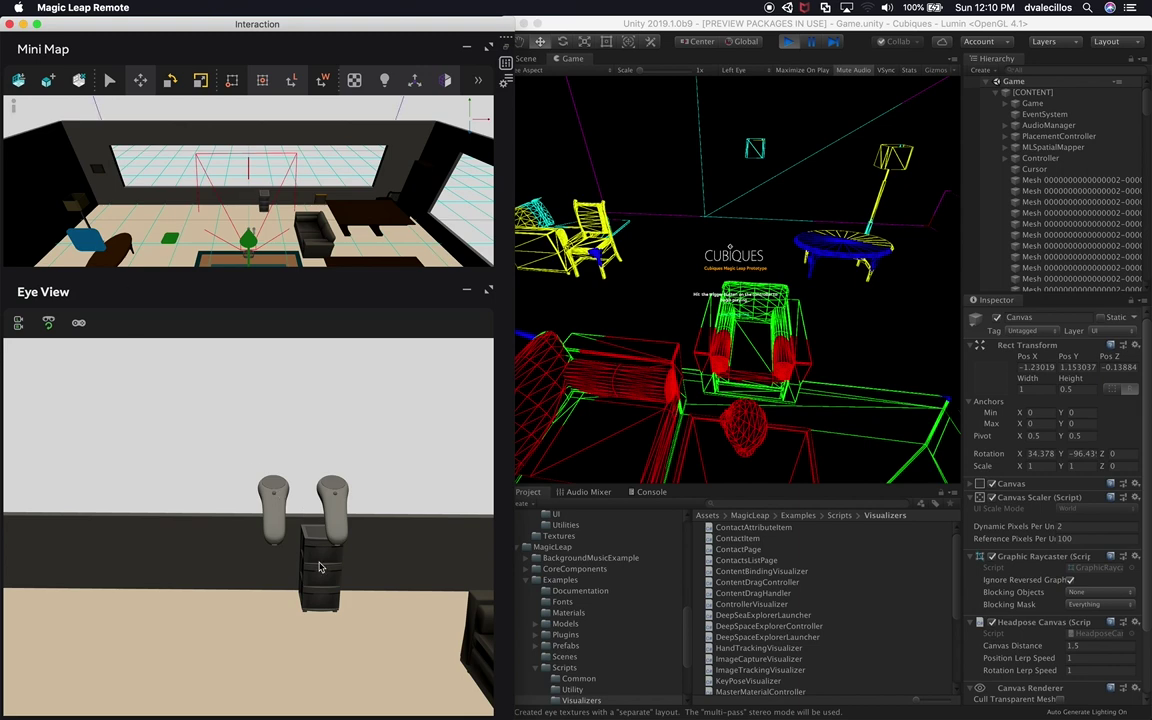
# Set the sensitivity of Control 0's Down/Up position keys S and W to .5 and close the Action Bindings.
pyautogui.click(47, 326)
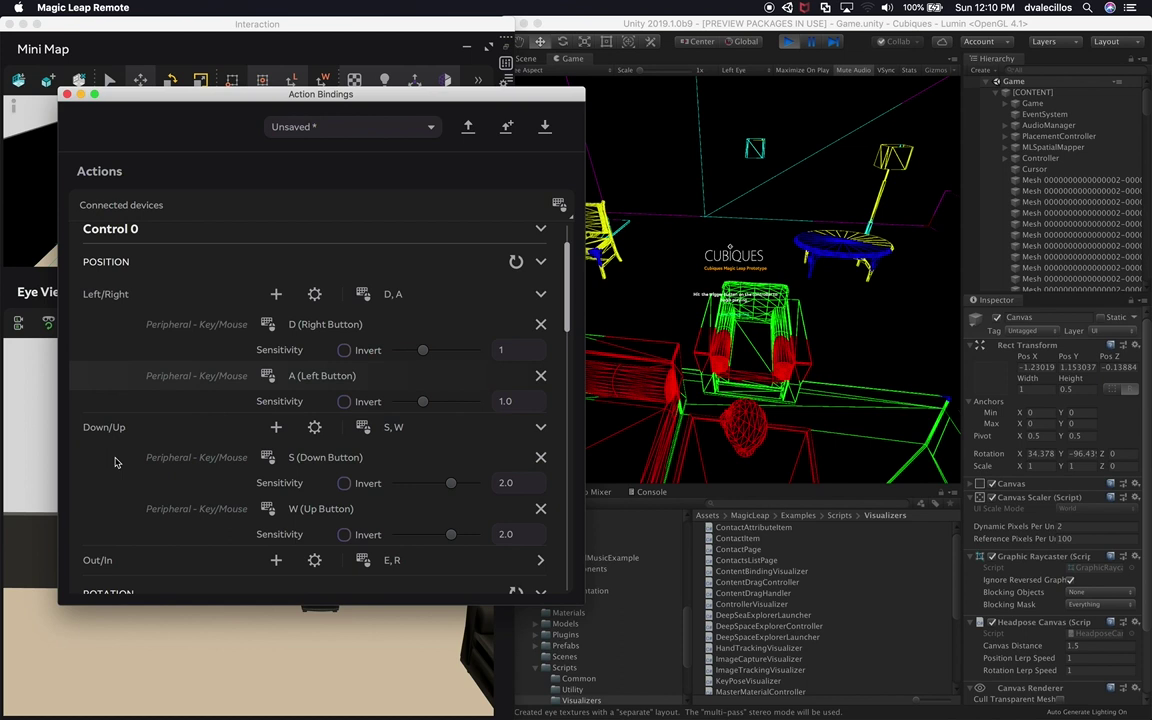
pyautogui.scroll(-2, 100, 420)
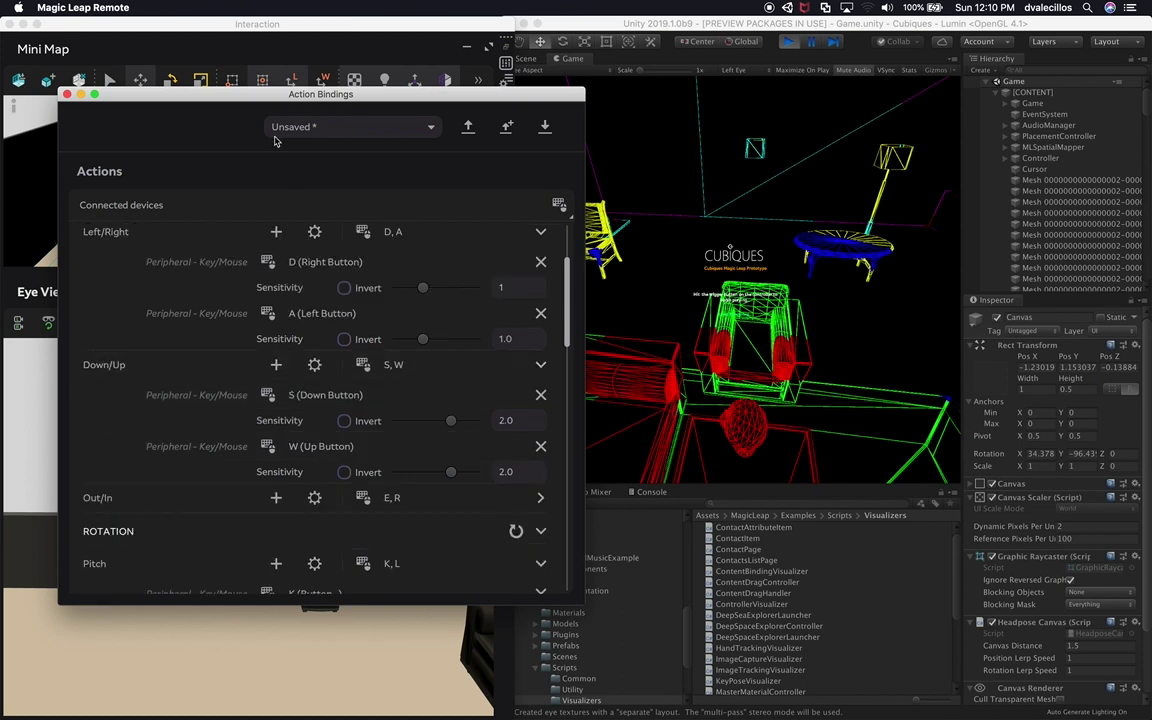
pyautogui.click(500, 427)
pyautogui.press('BackSpace')
pyautogui.write('.5')
pyautogui.press('Tab')
pyautogui.press('BackSpace')
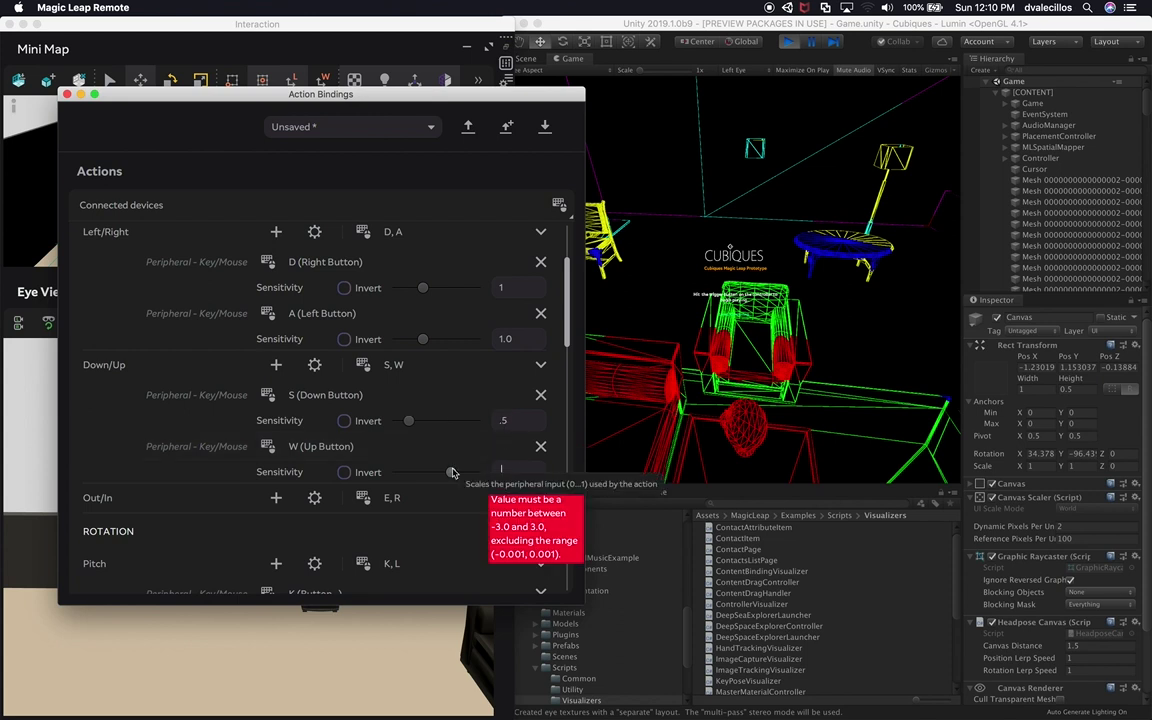
pyautogui.write('.5')
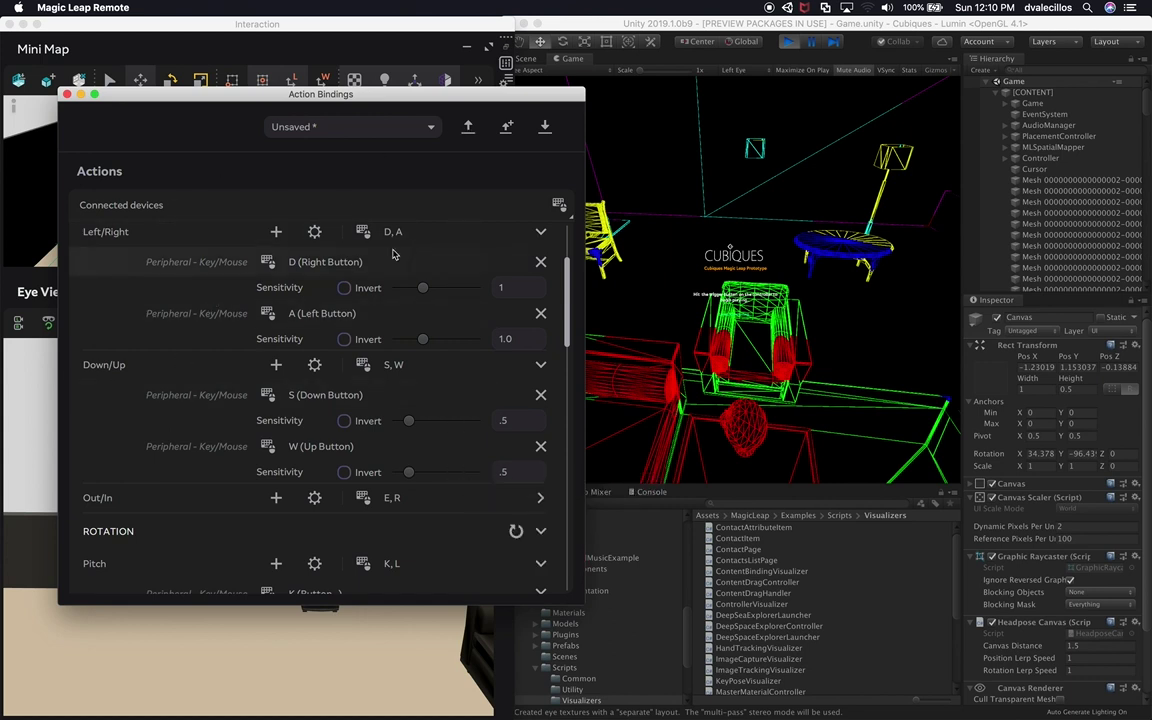
pyautogui.click(66, 95)
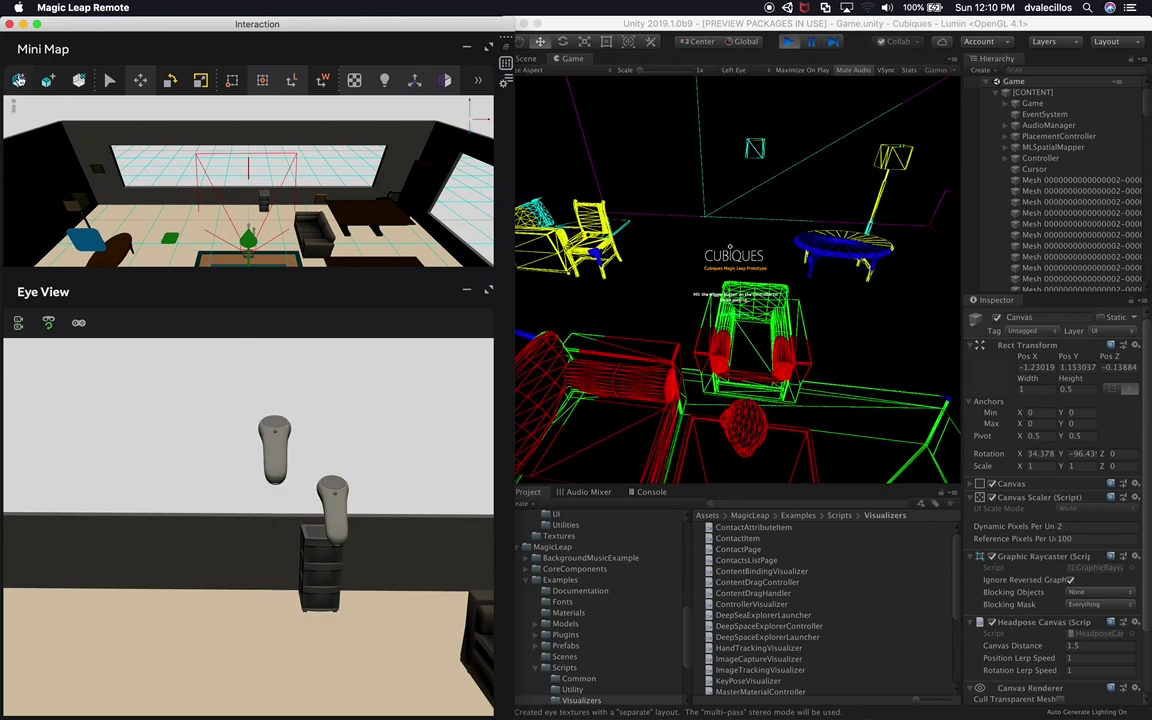
# Reopen the Action Bindings and set the sensitivity of Control 0's Left/Right position keys D and A to .5.
pyautogui.click(78, 322)
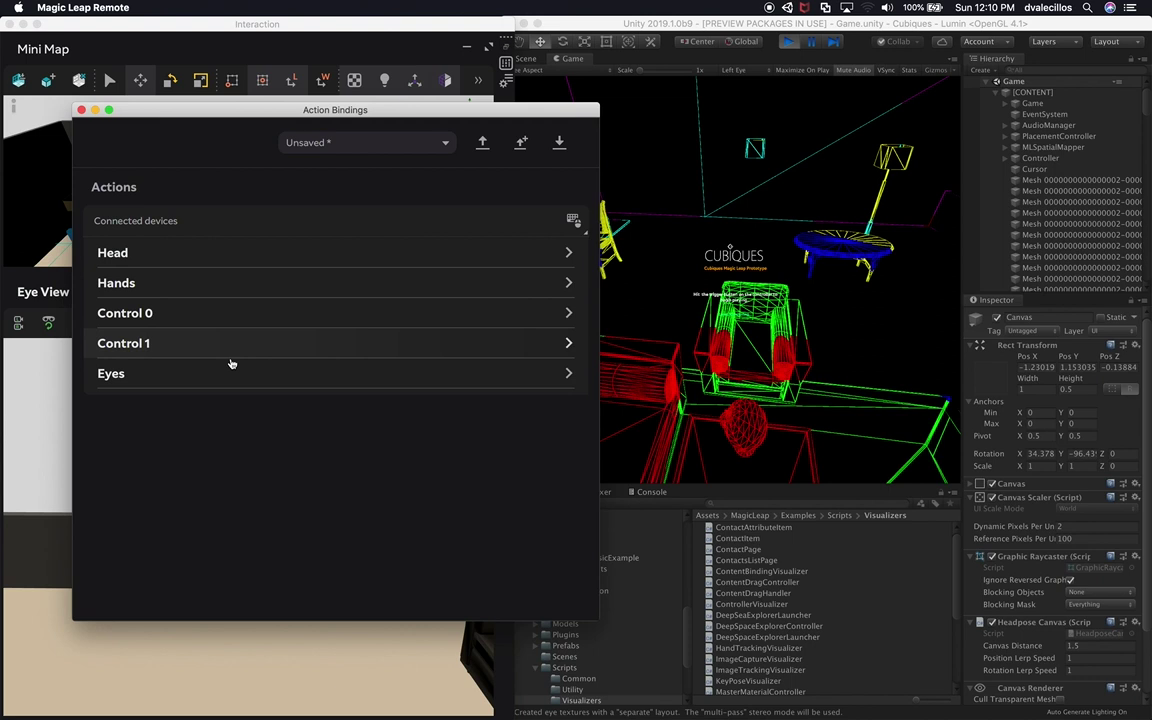
pyautogui.click(157, 313)
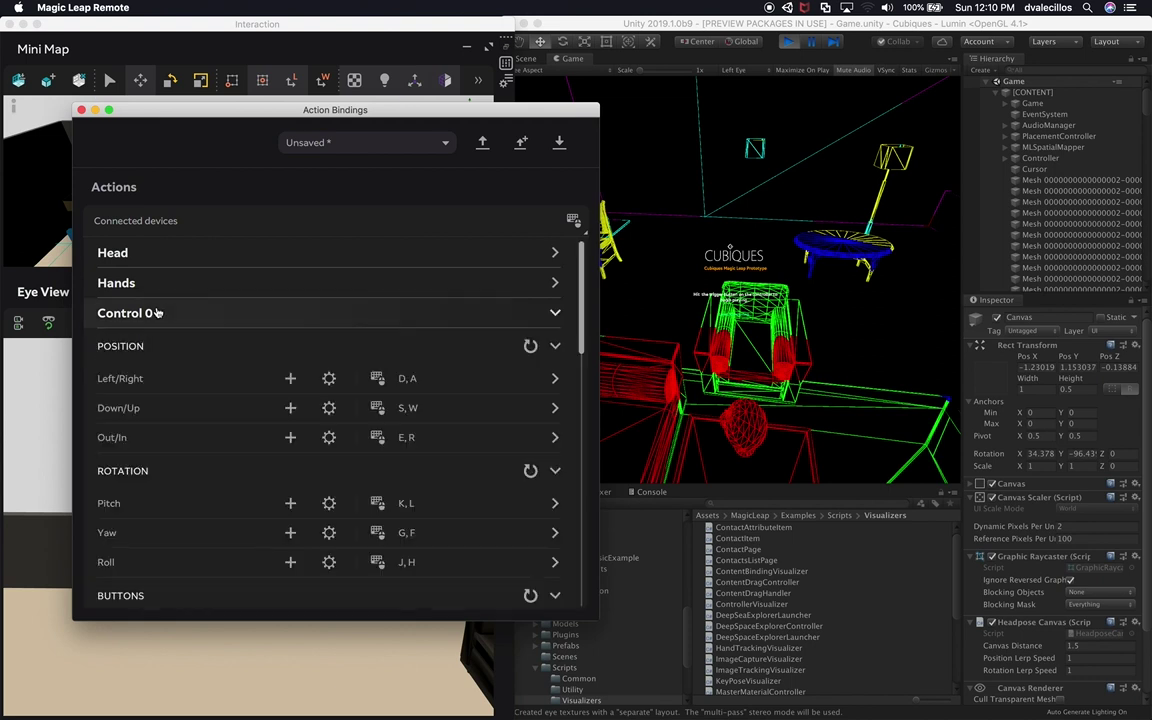
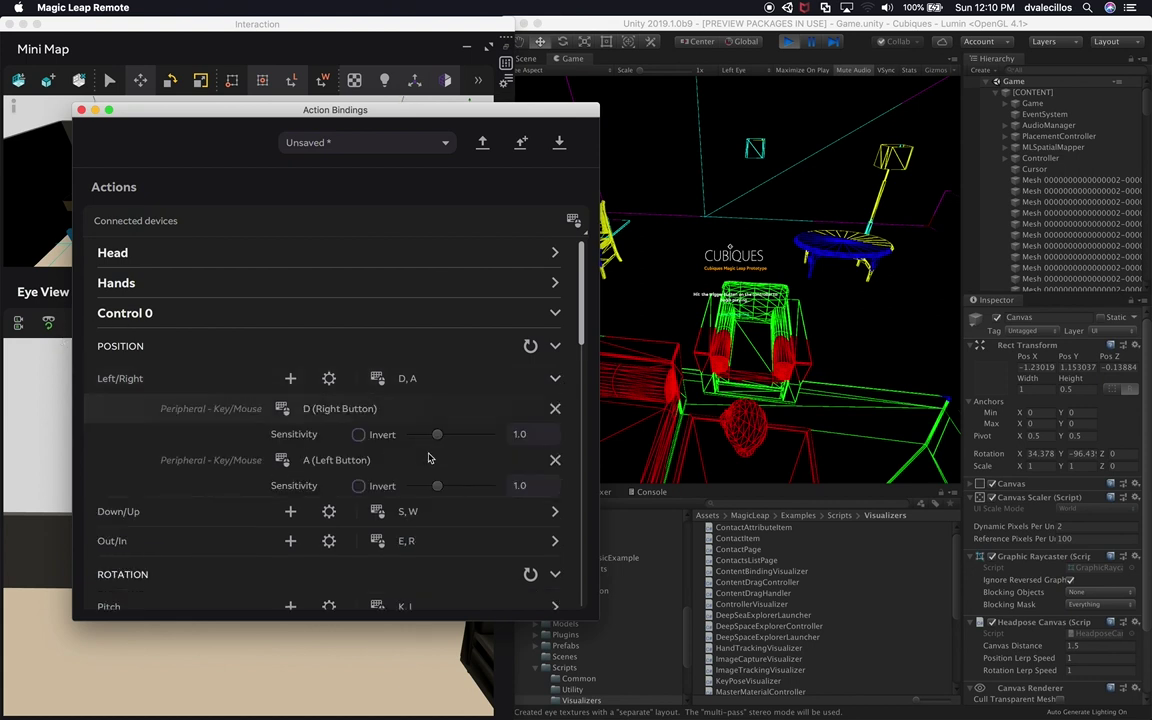
pyautogui.click(485, 432)
pyautogui.write('.5')
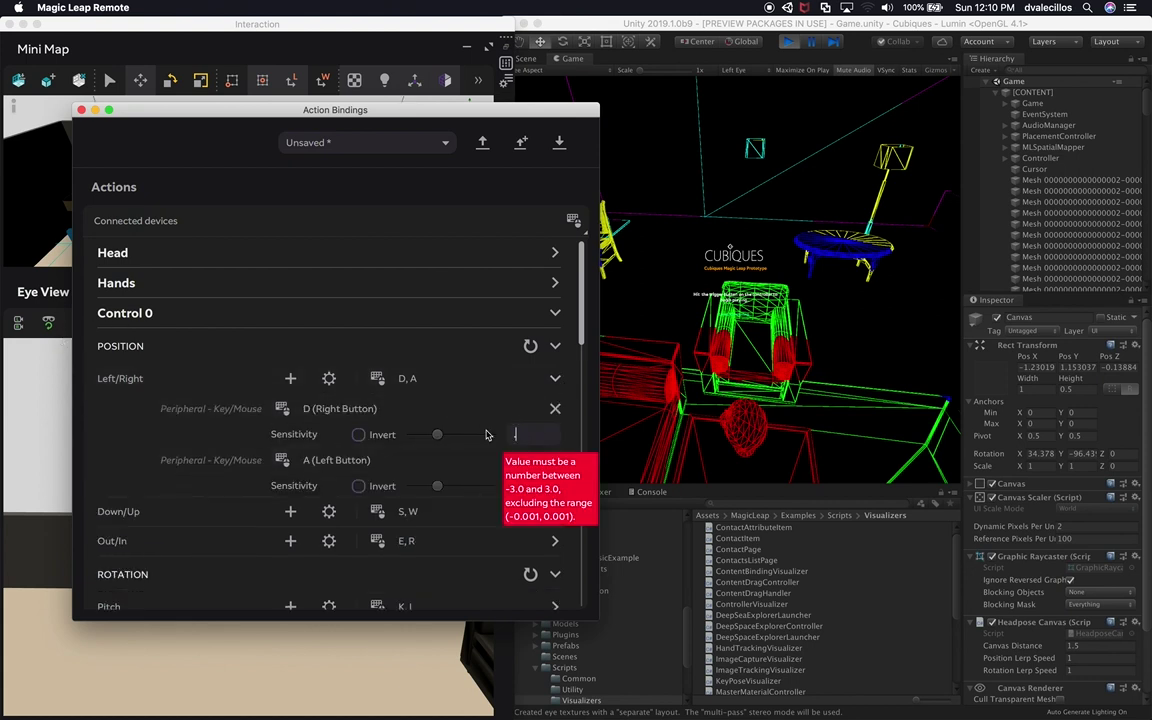
pyautogui.press('Tab')
pyautogui.write('.5')
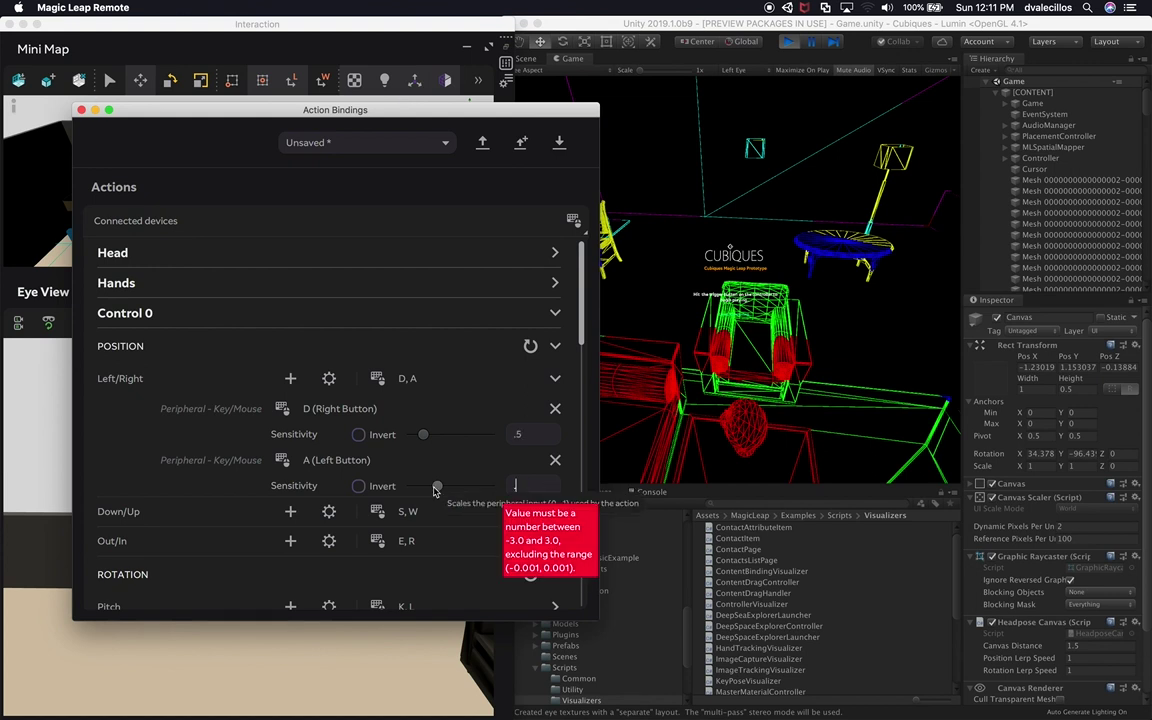
pyautogui.click(81, 110)
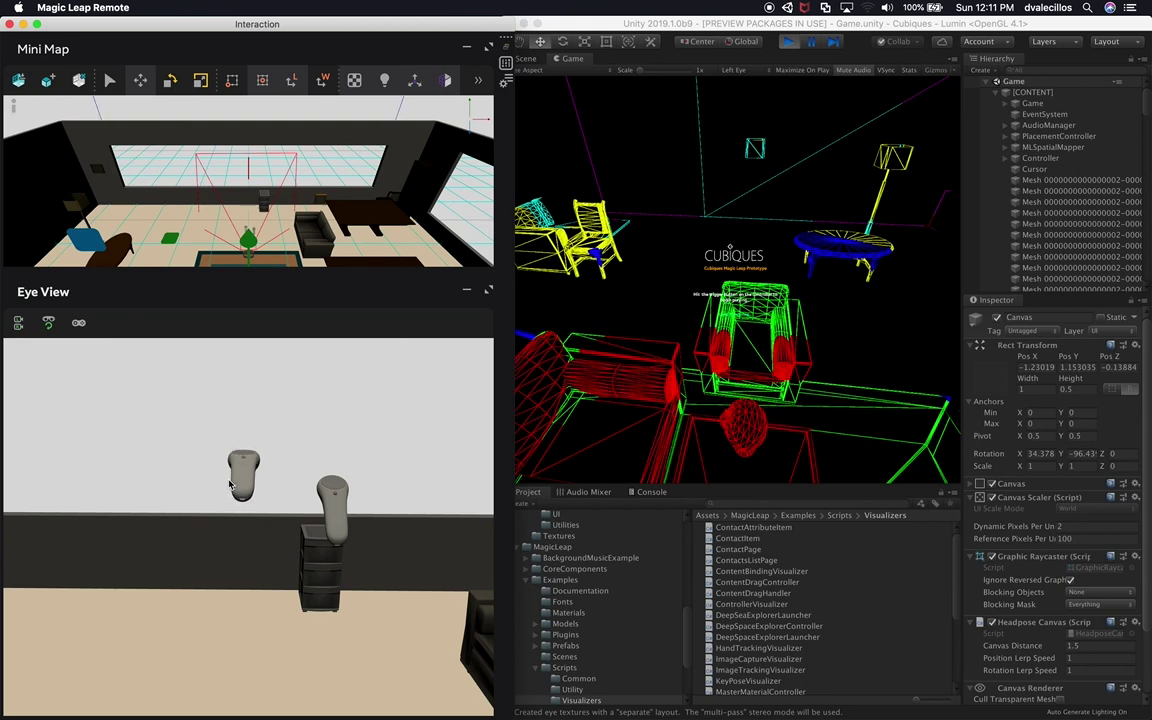
# Review Control 0's Pitch, Yaw and Roll key bindings in the Action Bindings, then close them.
pyautogui.click(77, 326)
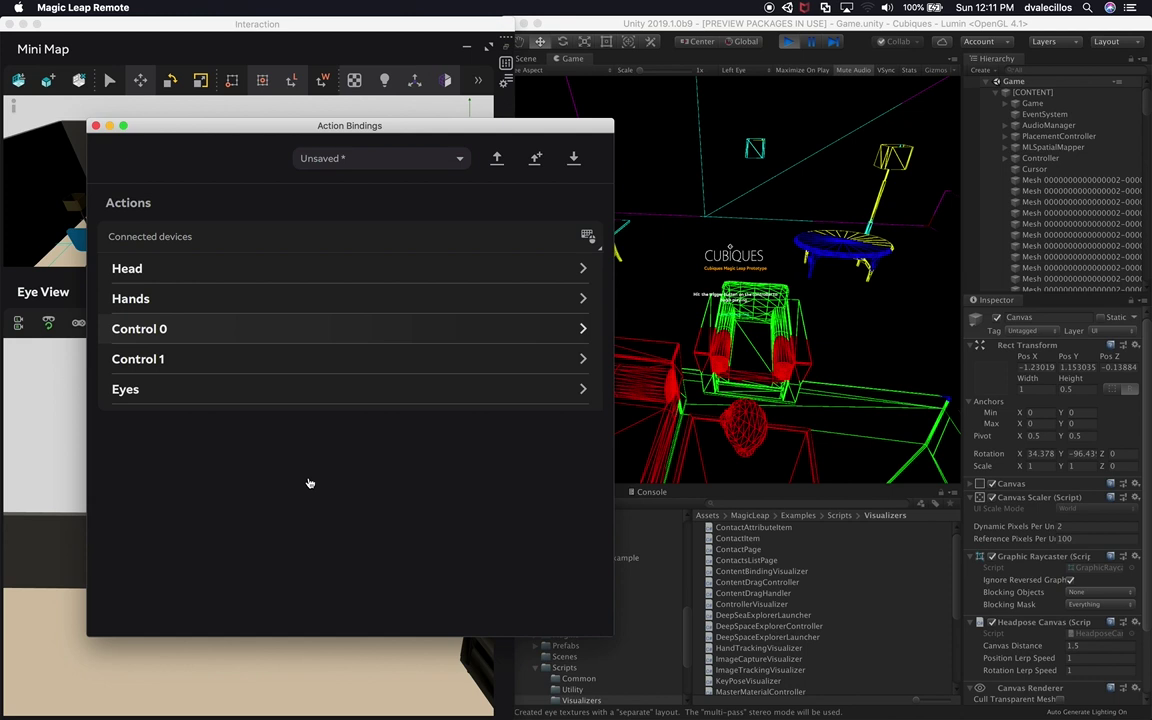
pyautogui.scroll(-3, 308, 480)
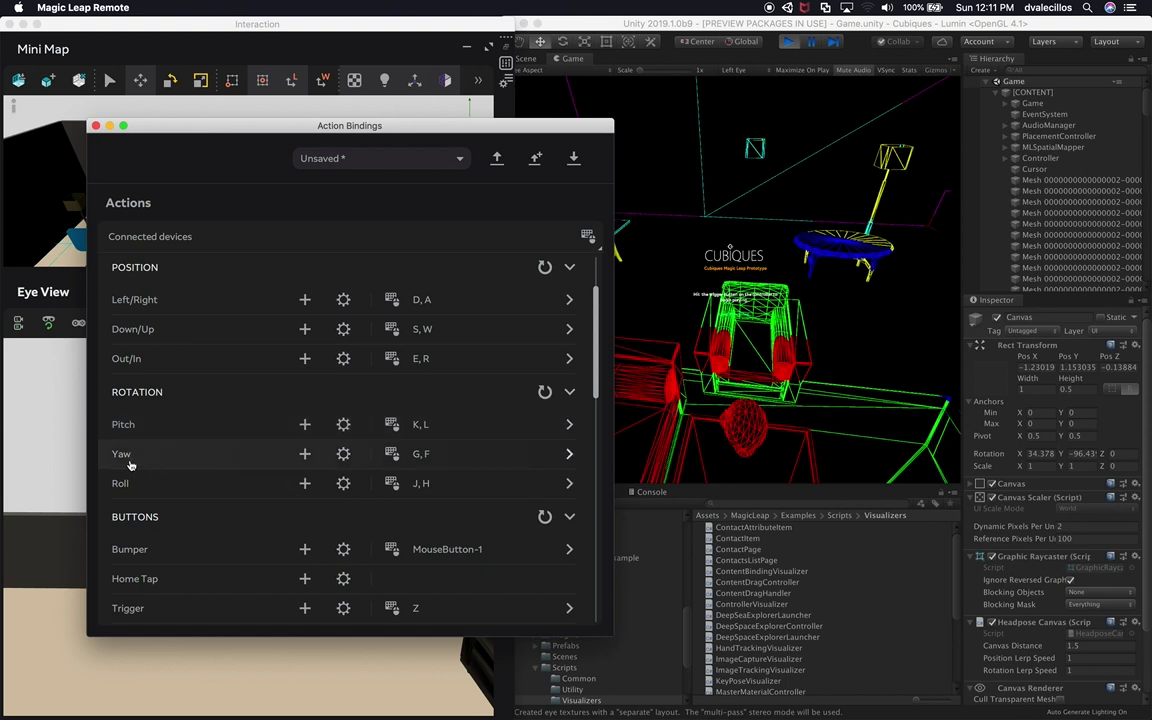
pyautogui.click(95, 125)
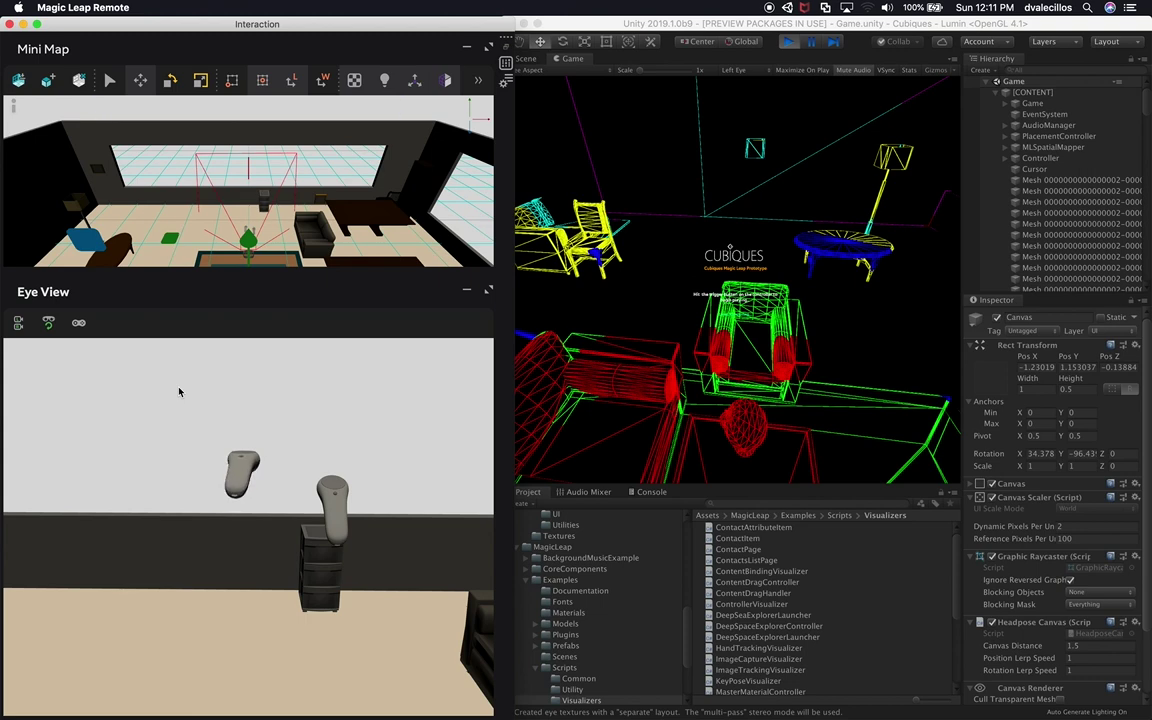
# Switch to Unity's Scene view and select the Cursor object beside the yellow wireframe drawer cabinet.
pyautogui.press('super+q')
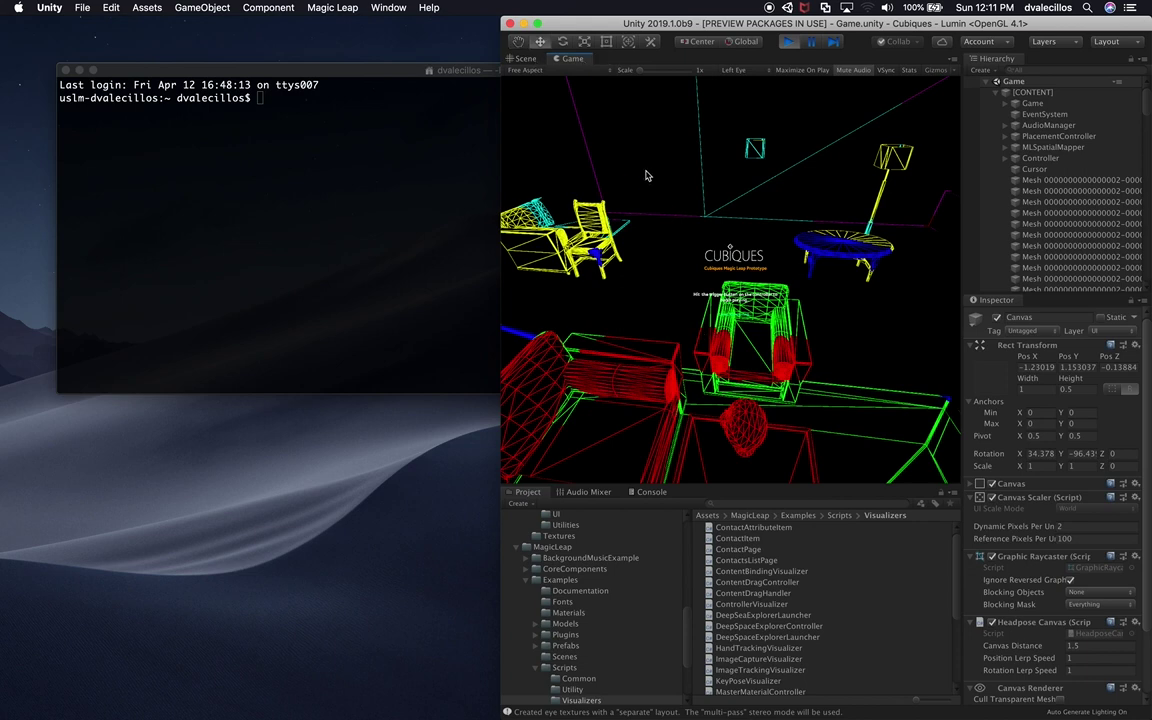
pyautogui.press('super+1')
pyautogui.scroll(10, 740, 270)
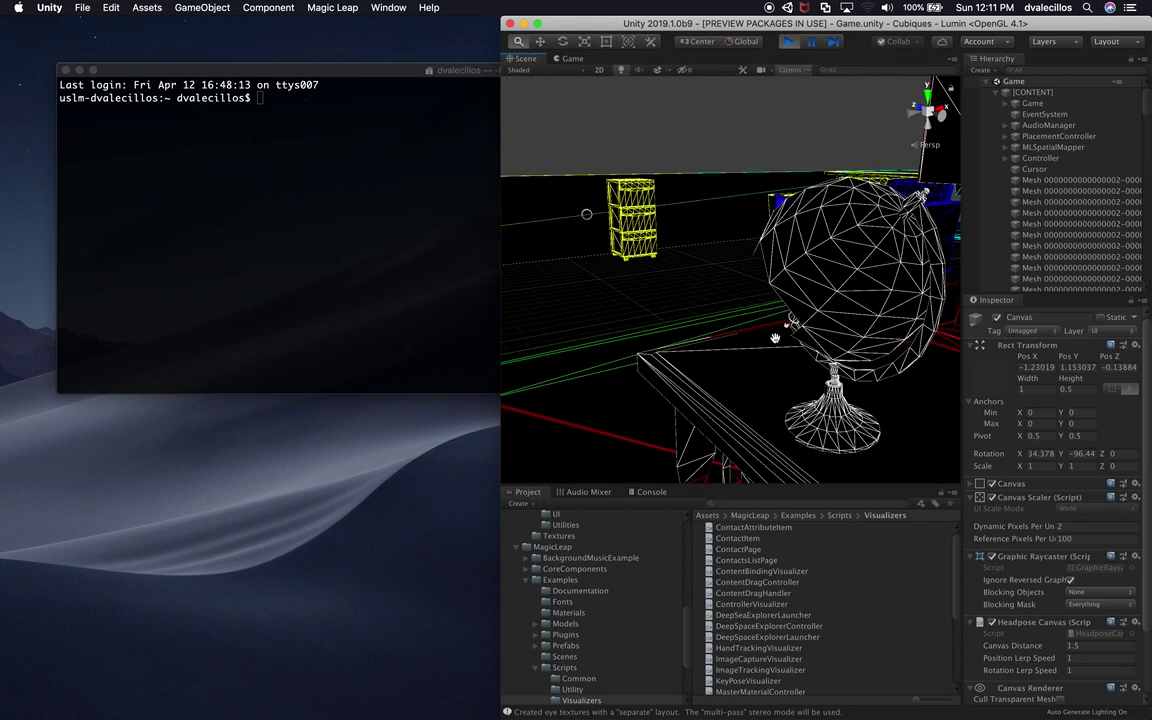
pyautogui.scroll(-5, 775, 338)
pyautogui.scroll(-5, 625, 236)
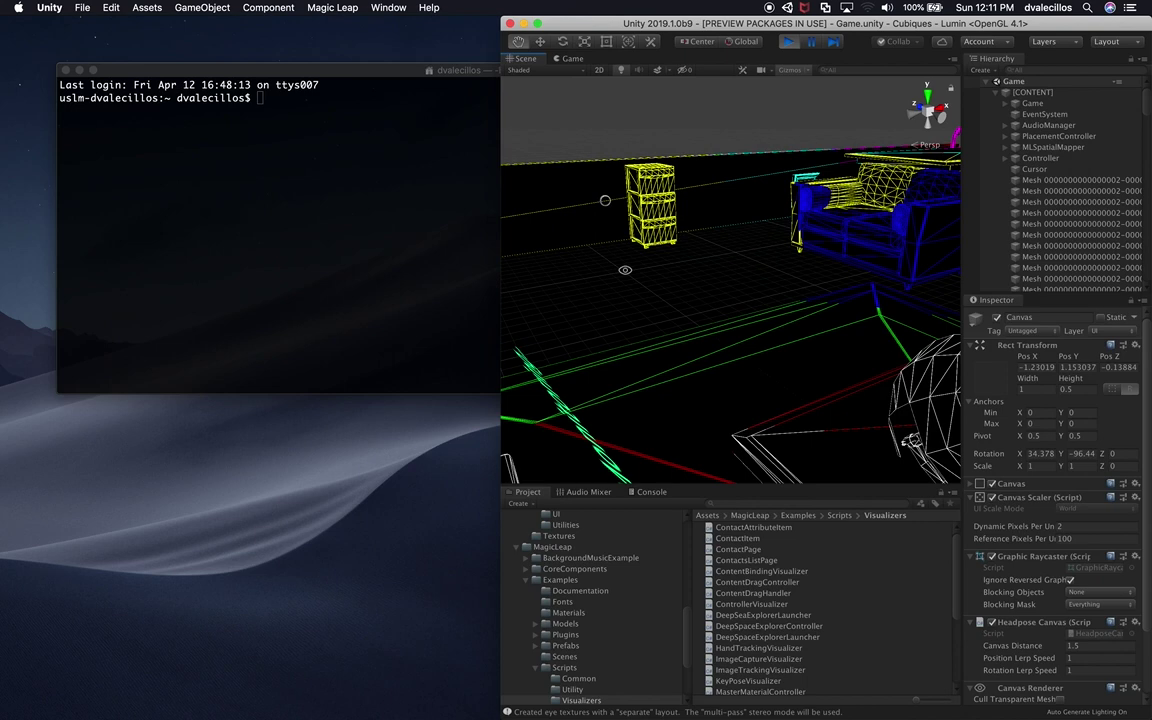
pyautogui.click(614, 162)
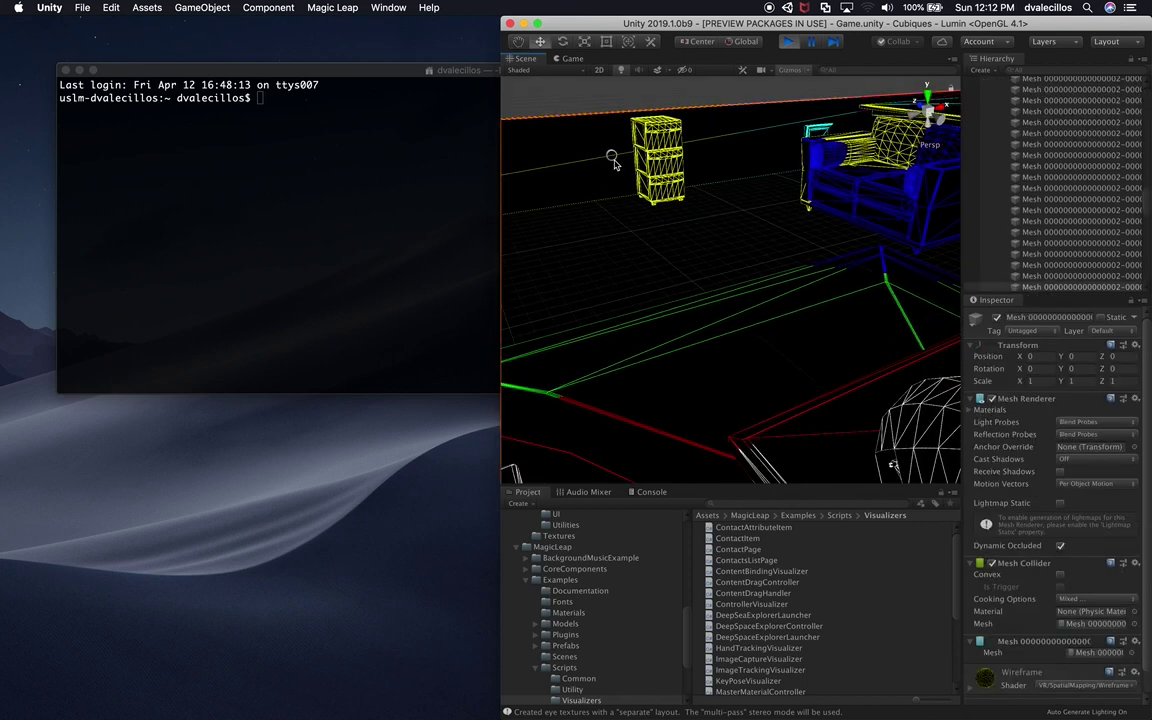
pyautogui.click(614, 162)
pyautogui.moveTo(656, 252); pyautogui.dragTo(673, 268, button='right')
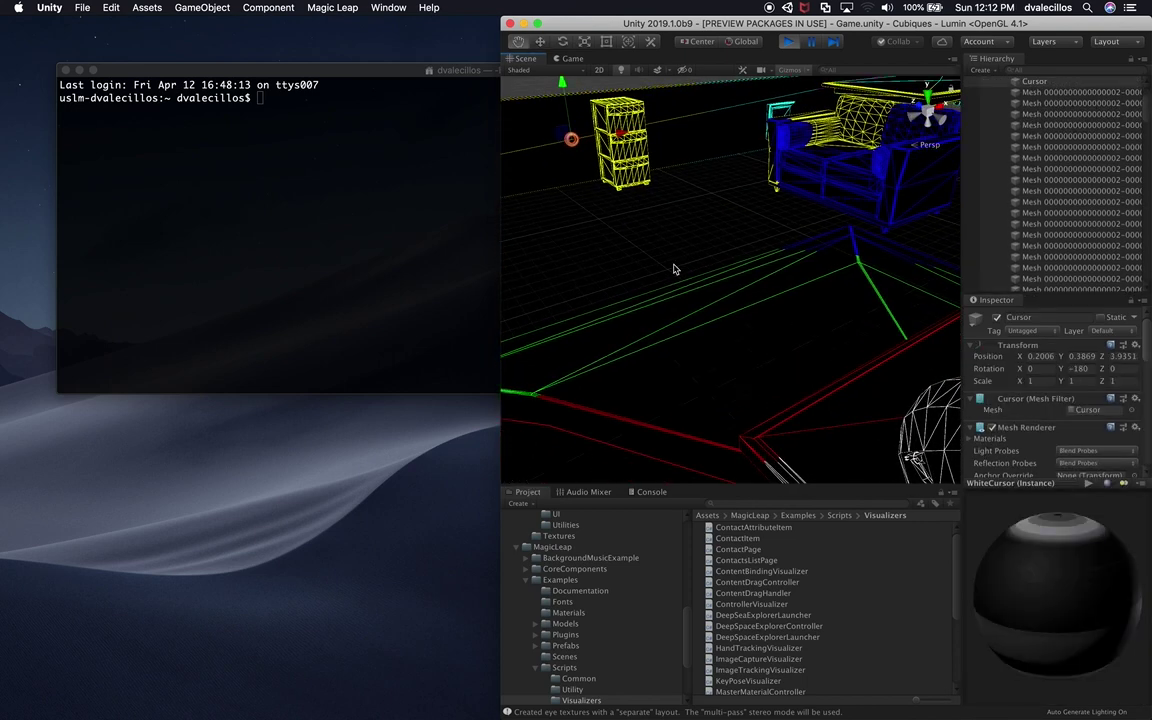
# Check the controller's aim in Magic Leap Remote and examine the Cursor's placement near the cabinet up close in Unity's Scene view.
pyautogui.press('super+Tab')
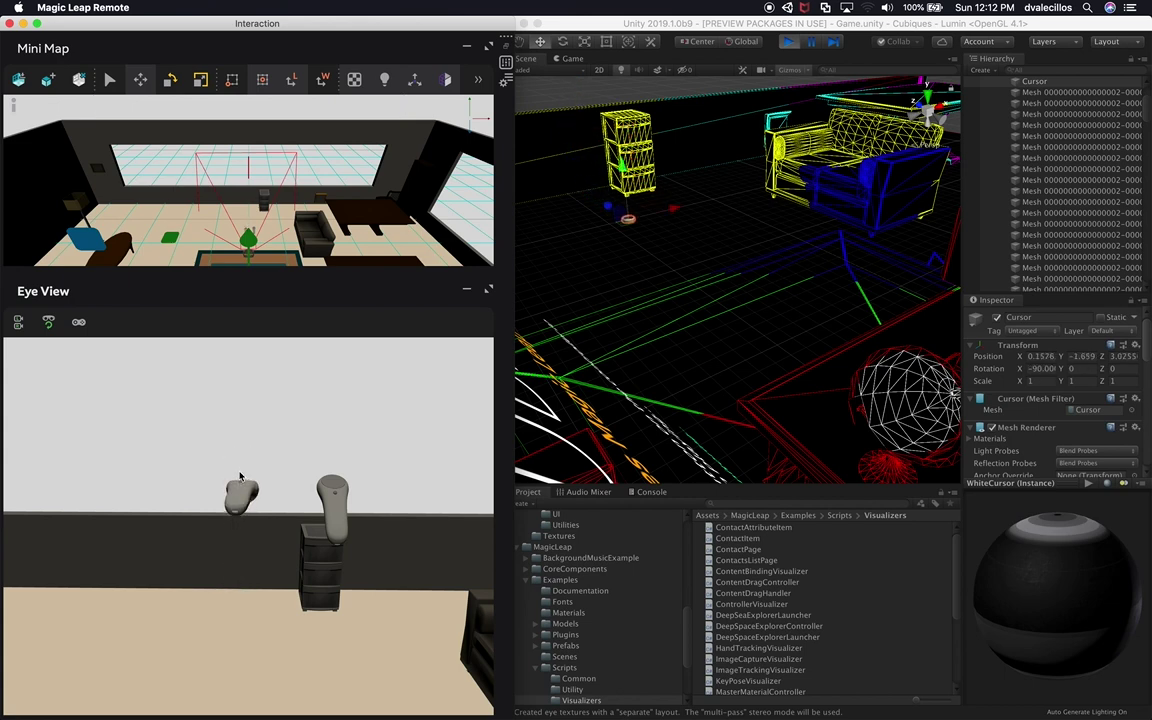
pyautogui.scroll(3, 673, 232)
pyautogui.click(671, 233)
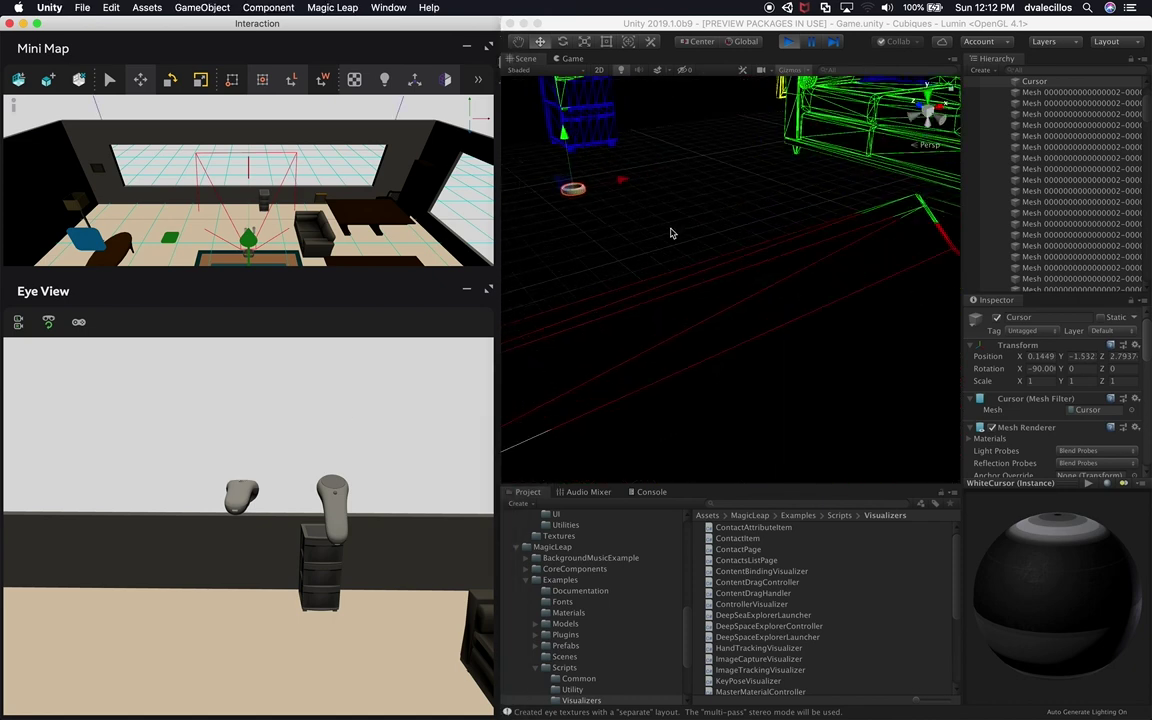
pyautogui.scroll(3, 779, 373)
pyautogui.moveTo(875, 430); pyautogui.dragTo(826, 359, button='right')
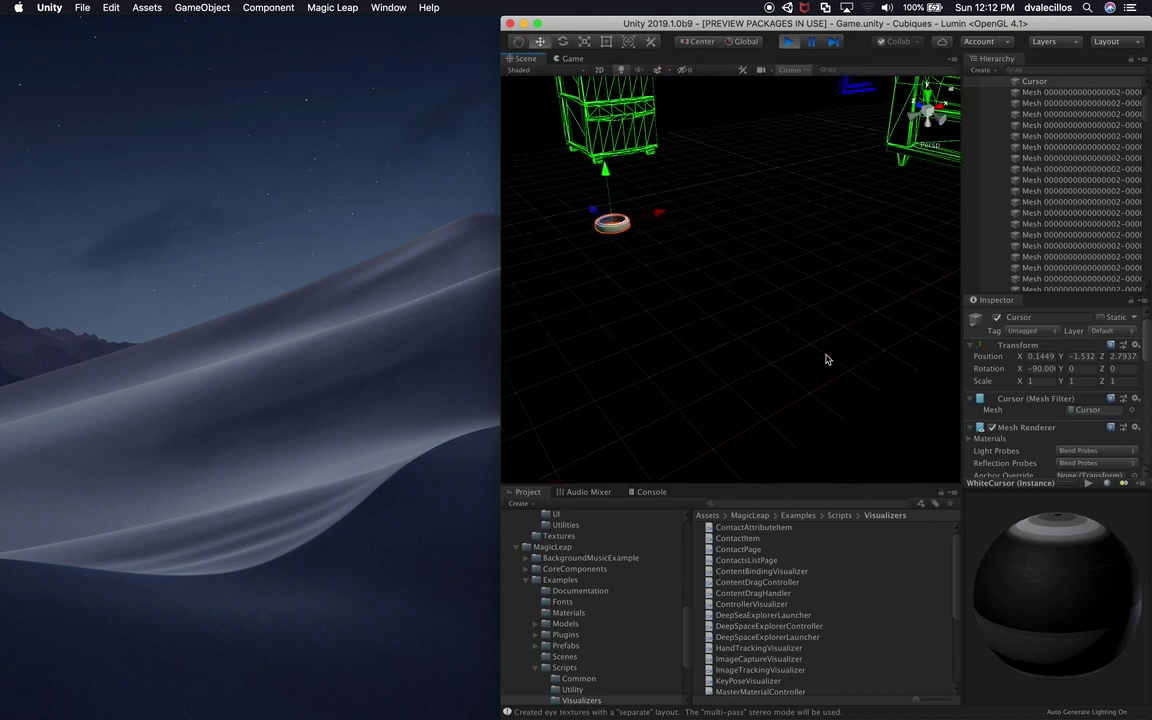
# Reselect the ring-shaped Cursor object on the floor near the drawer cabinet in the Scene view.
pyautogui.press('f')
pyautogui.click(732, 300)
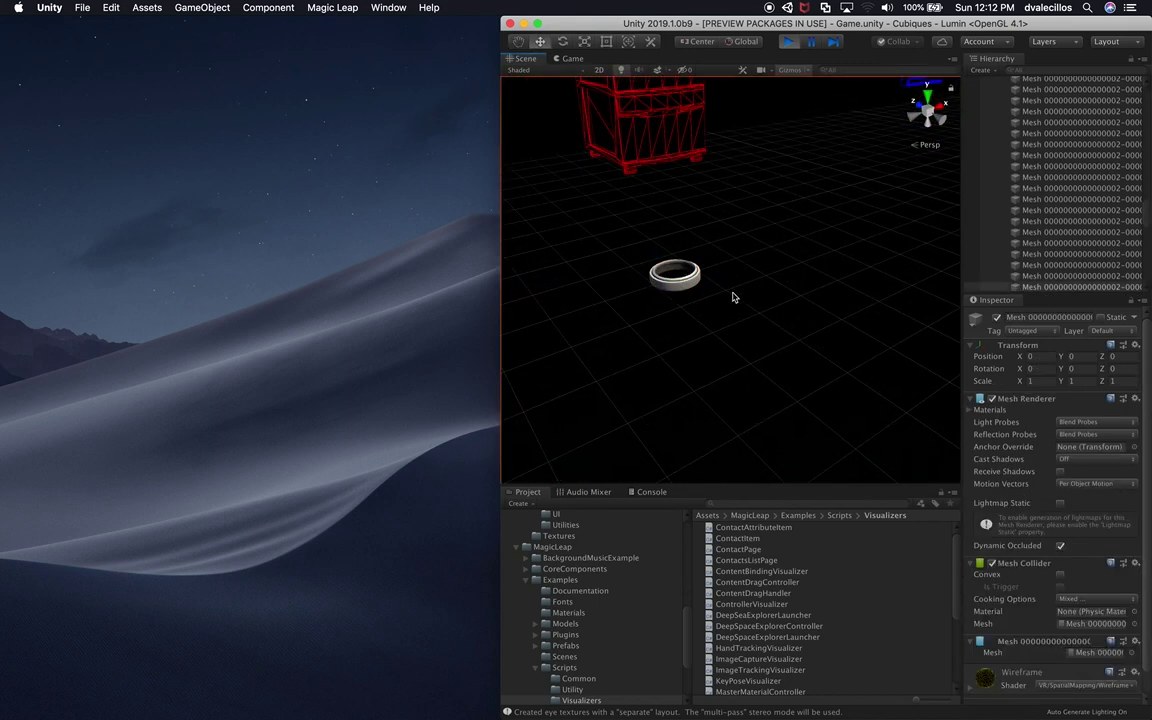
pyautogui.scroll(-5, 728, 313)
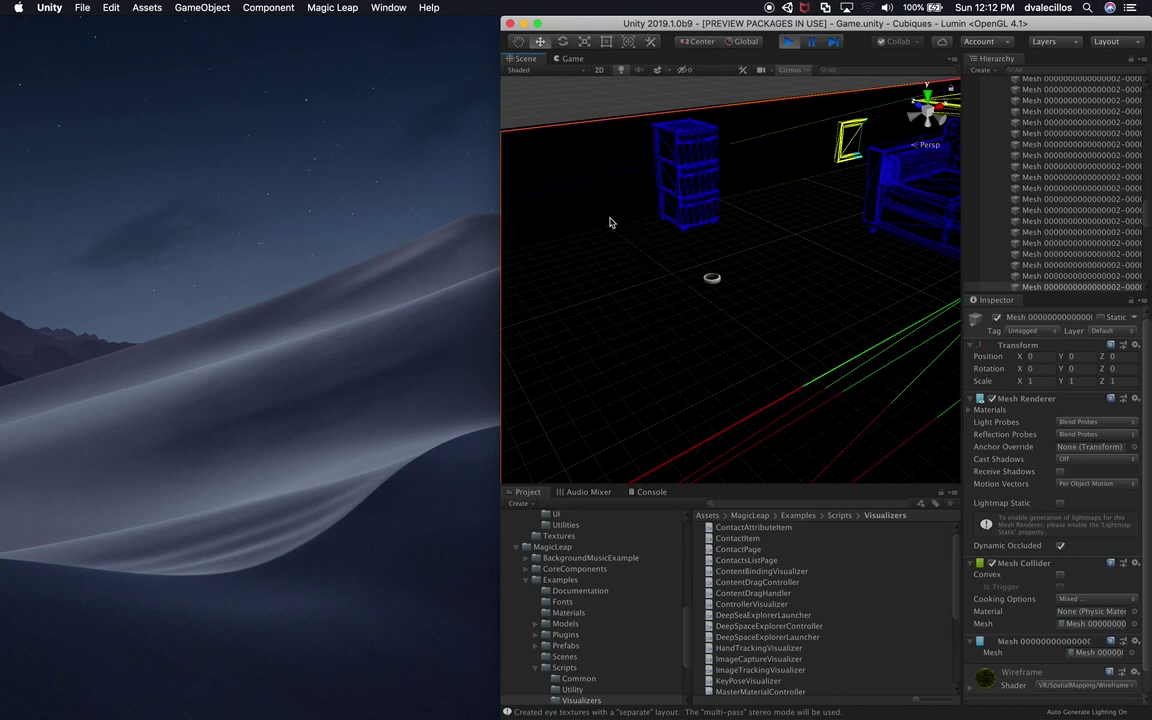
pyautogui.click(710, 281)
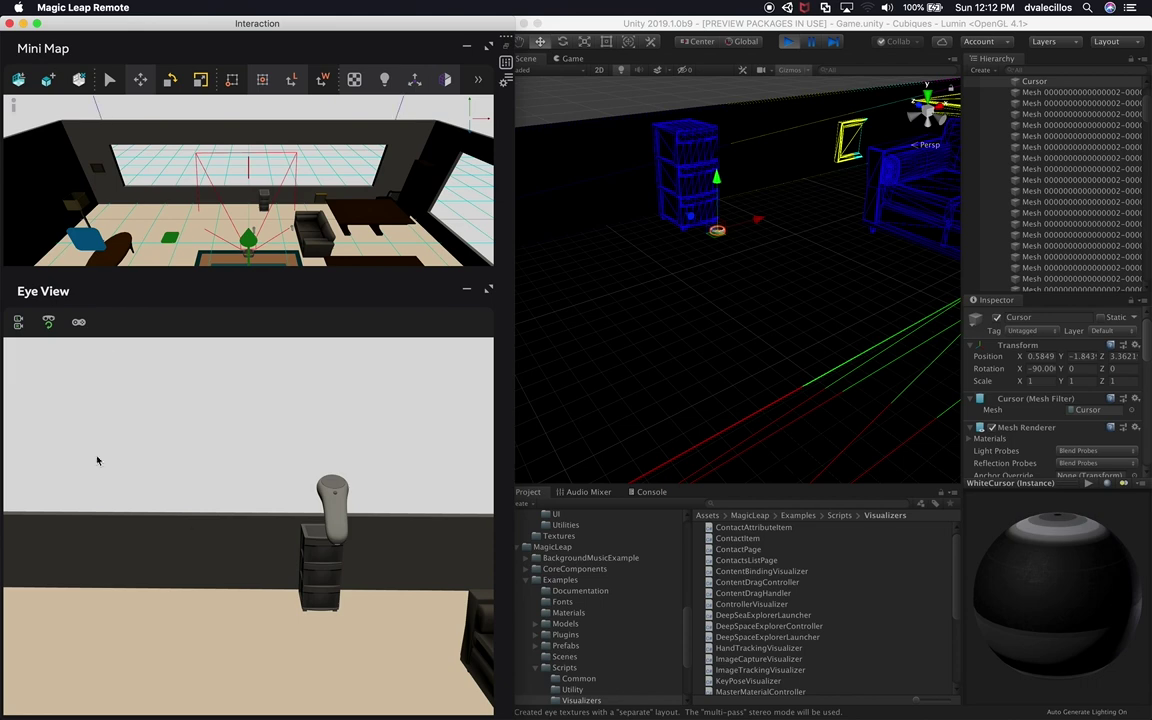
# Look around the simulated room in Magic Leap Remote's Eye View and reset the head pose.
pyautogui.moveTo(170, 442)
pyautogui.mouseDown(button='right')
pyautogui.moveTo(185, 309)
pyautogui.moveTo(226, 468)
pyautogui.moveTo(188, 447)
pyautogui.mouseUp(button='right')
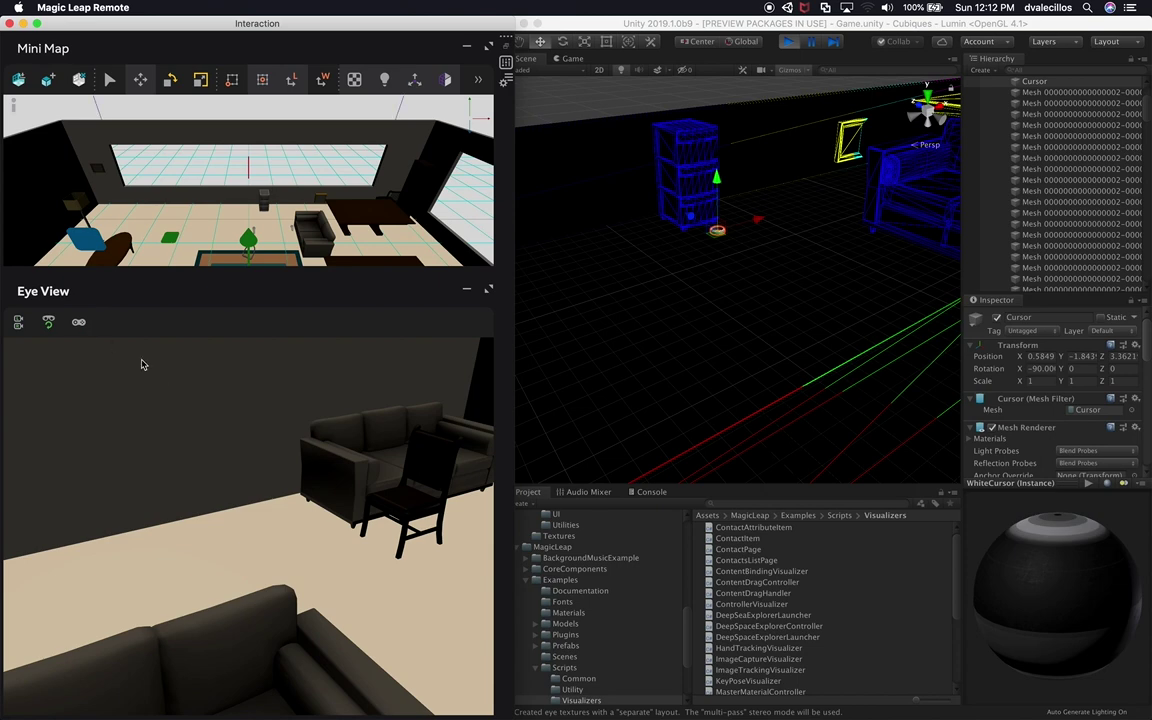
pyautogui.click(49, 322)
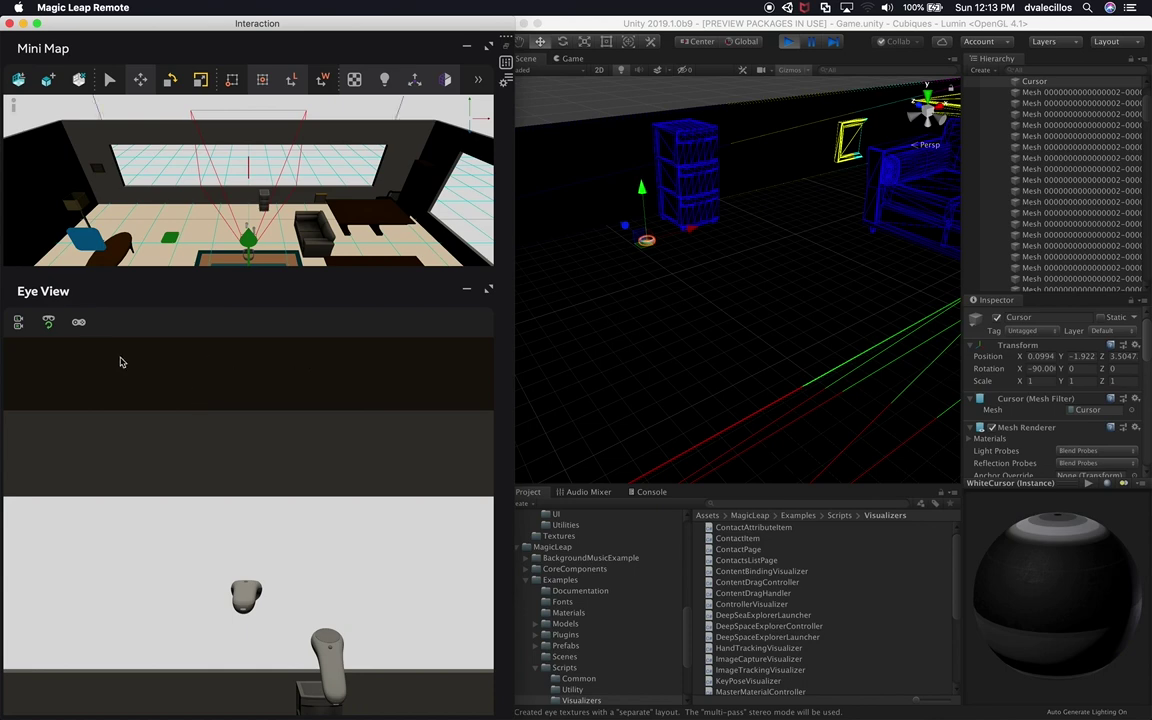
pyautogui.click(48, 324)
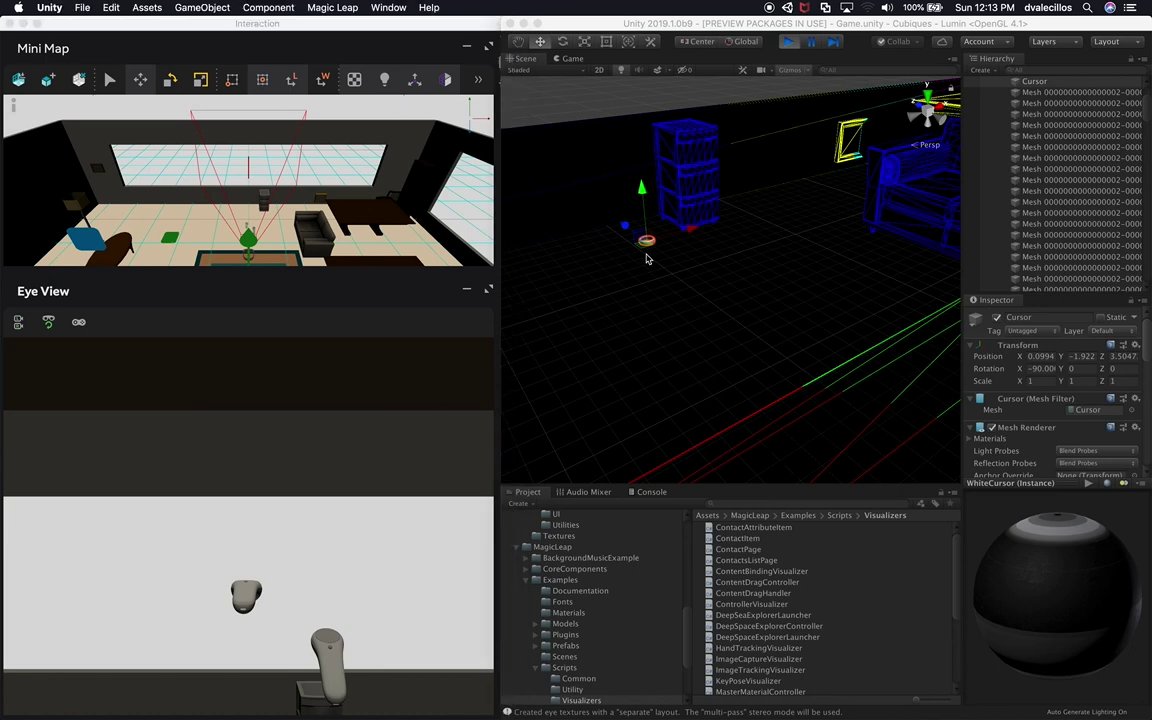
# Open the Action Bindings and review the bindings available for Eyes and for Hands.
pyautogui.click(79, 323)
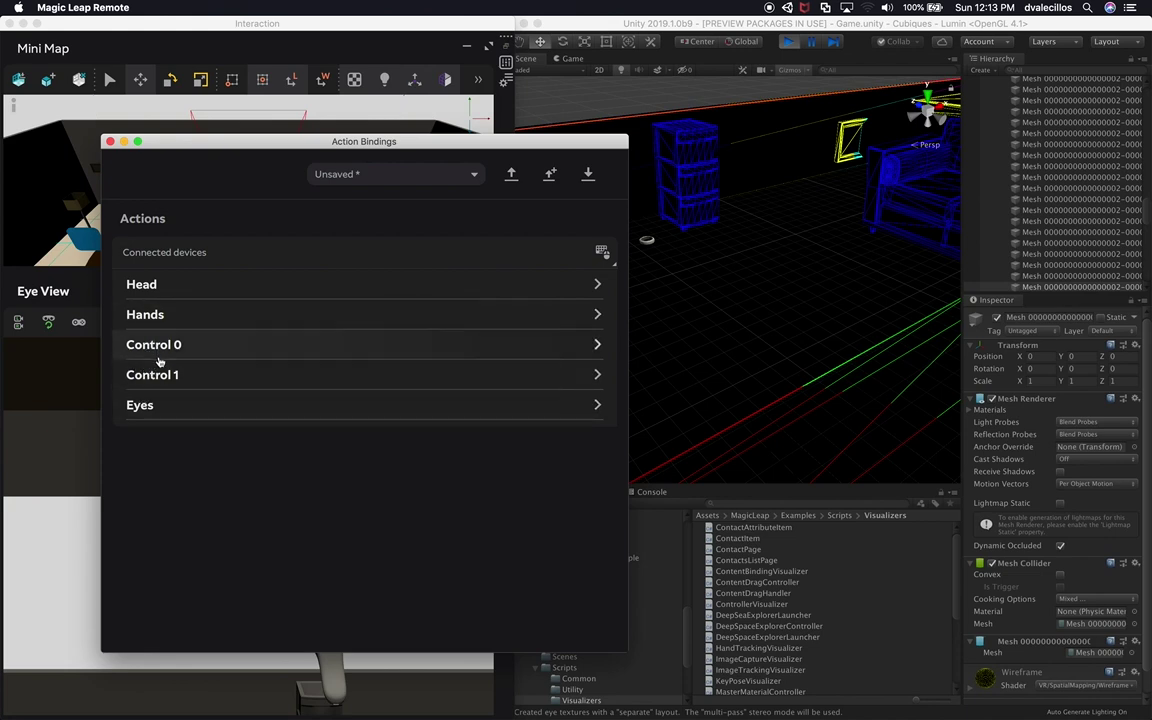
pyautogui.click(147, 406)
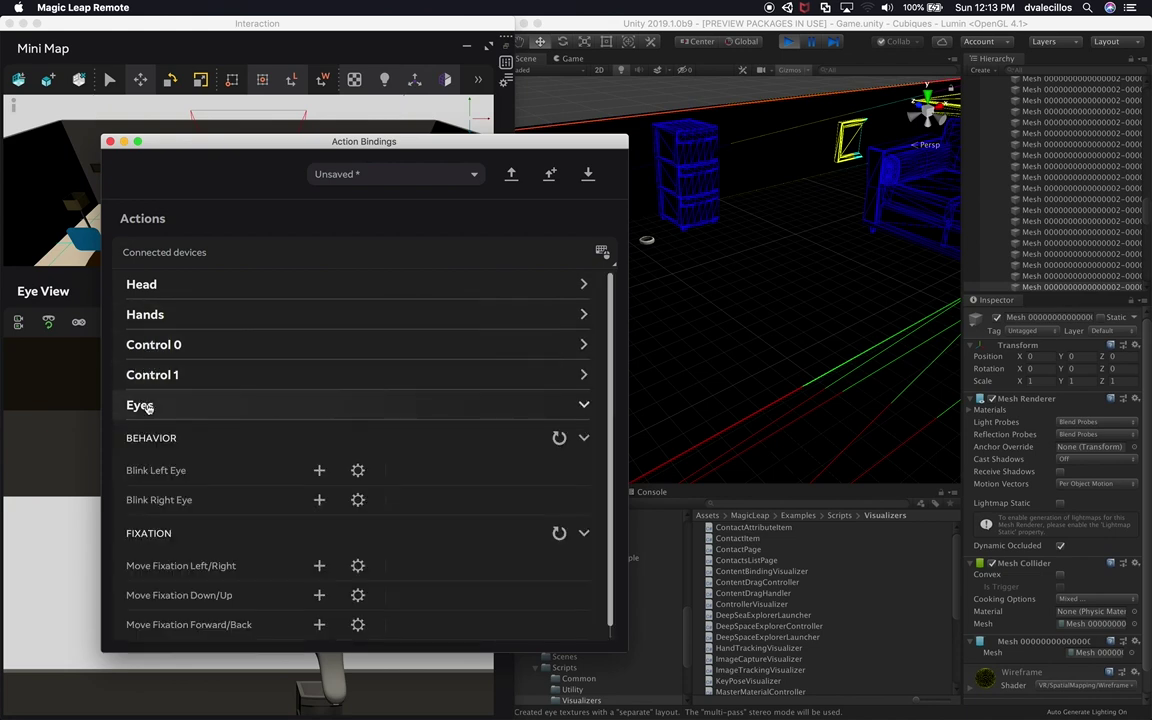
pyautogui.click(188, 326)
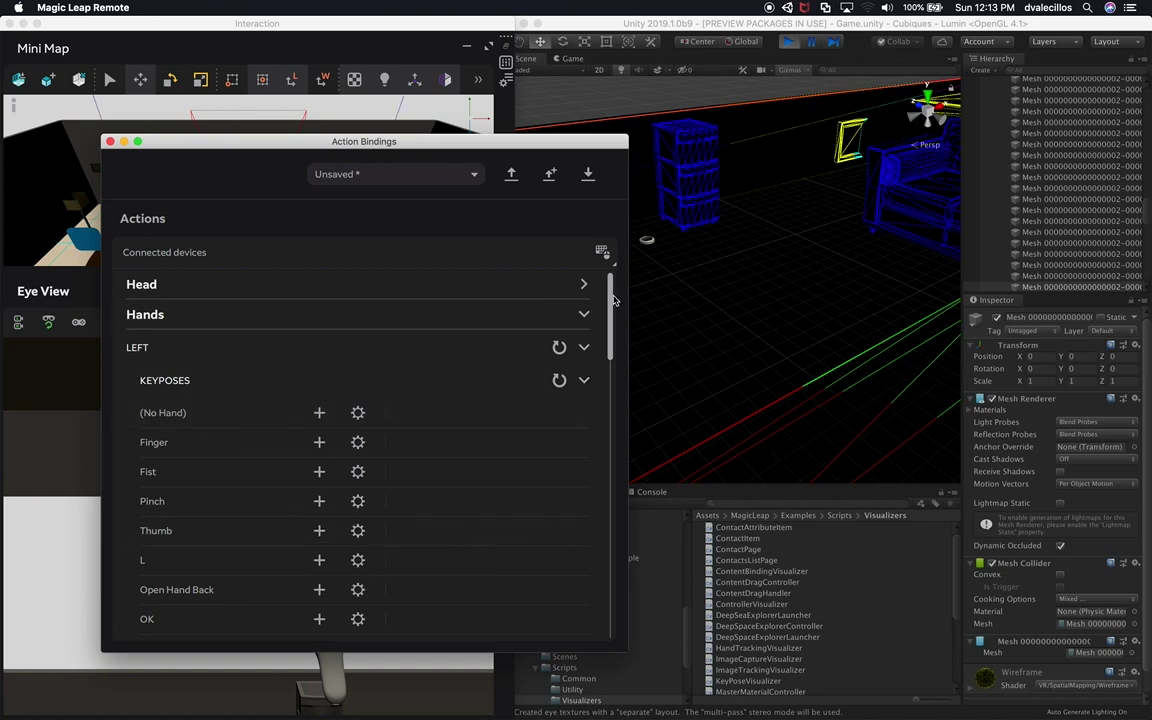
pyautogui.moveTo(612, 302); pyautogui.dragTo(609, 313)
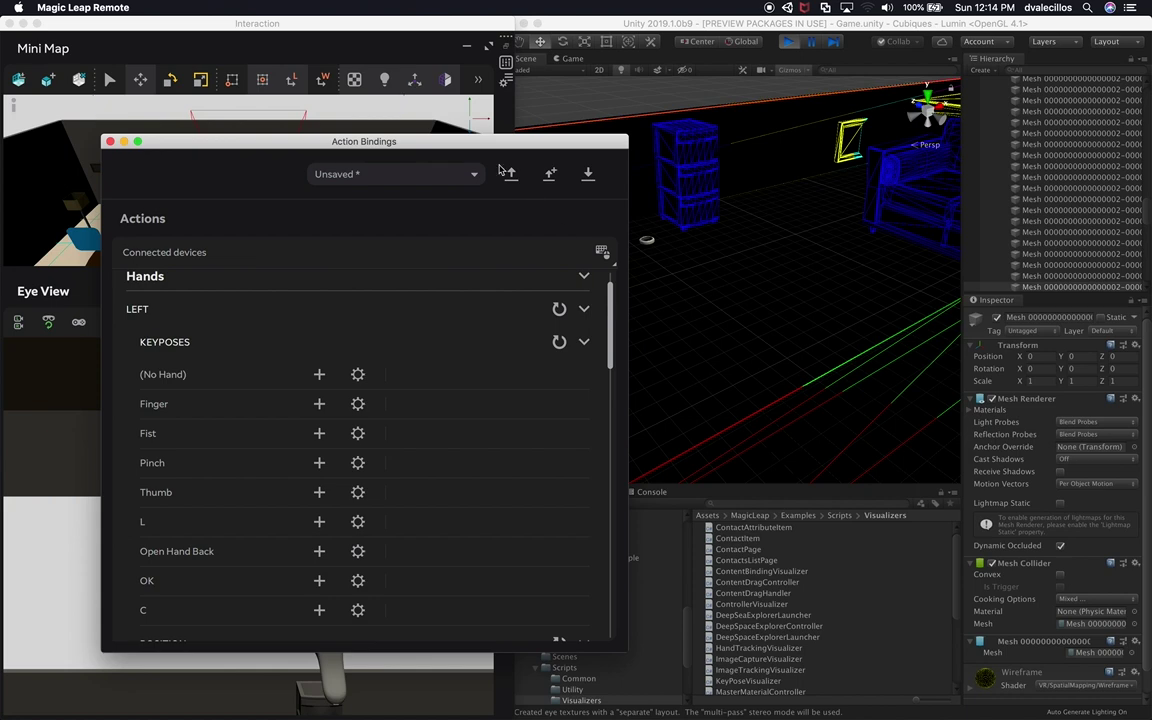
# Check the list of binding schemes and the options for saving a new Bindings Scheme file, closing the save dialog without saving.
pyautogui.moveTo(469, 146); pyautogui.dragTo(506, 140)
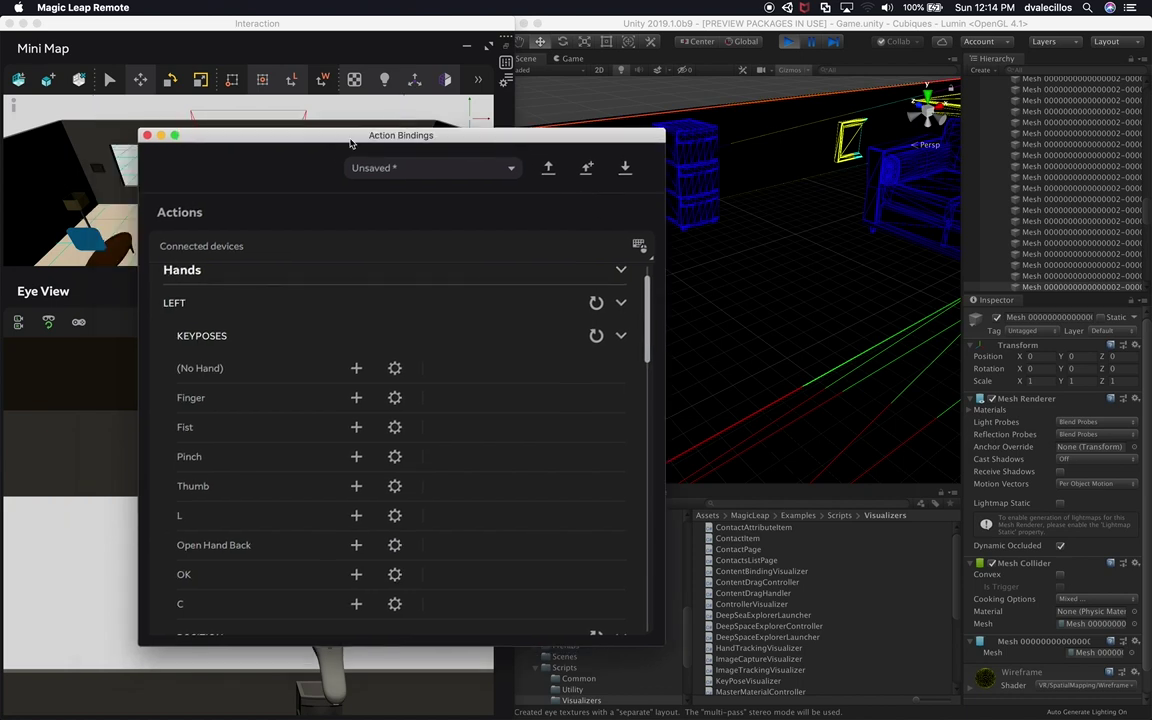
pyautogui.click(399, 166)
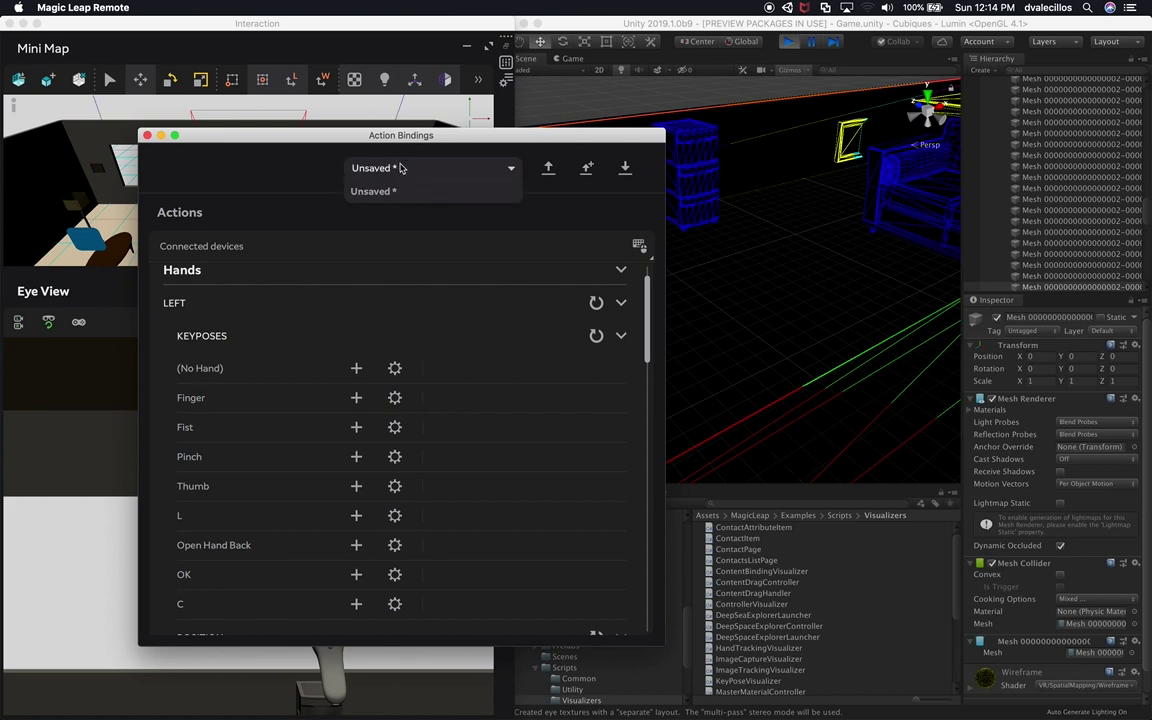
pyautogui.click(399, 168)
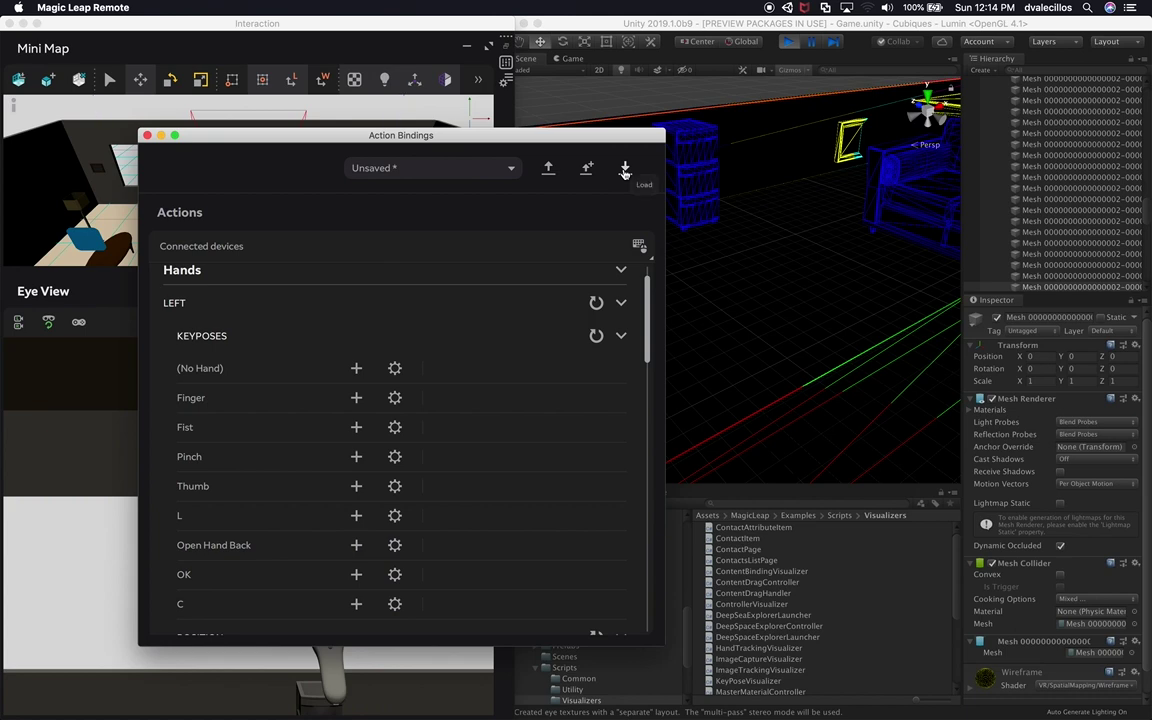
pyautogui.click(588, 170)
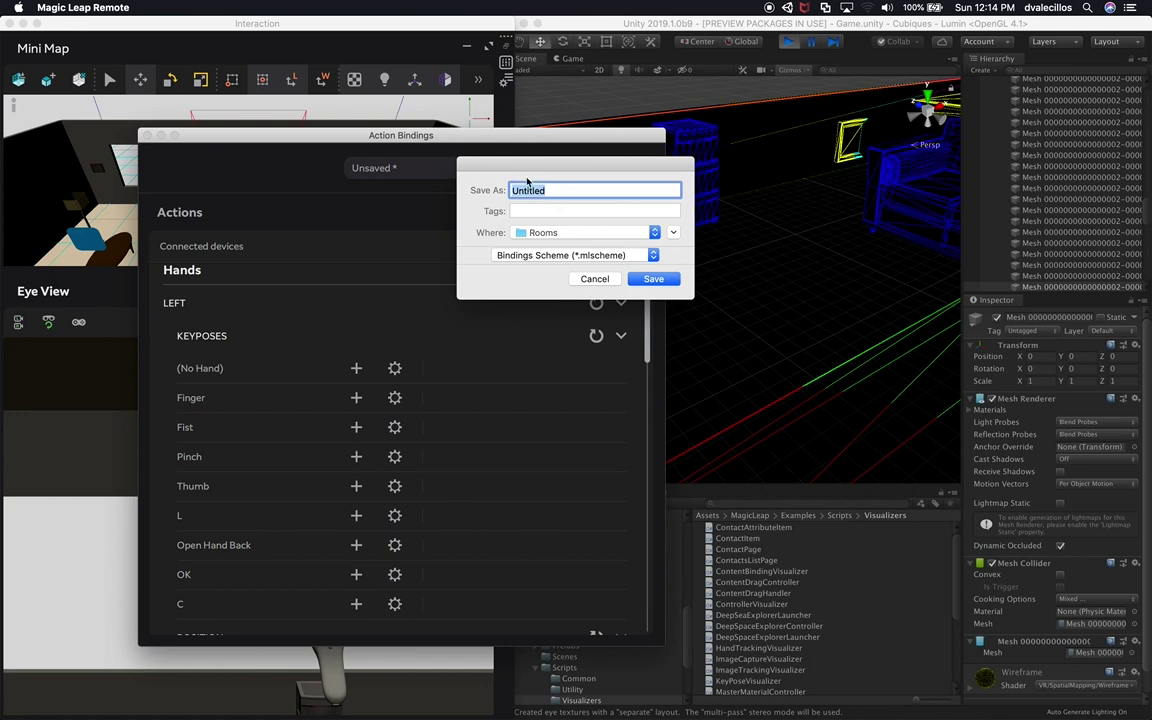
pyautogui.click(587, 281)
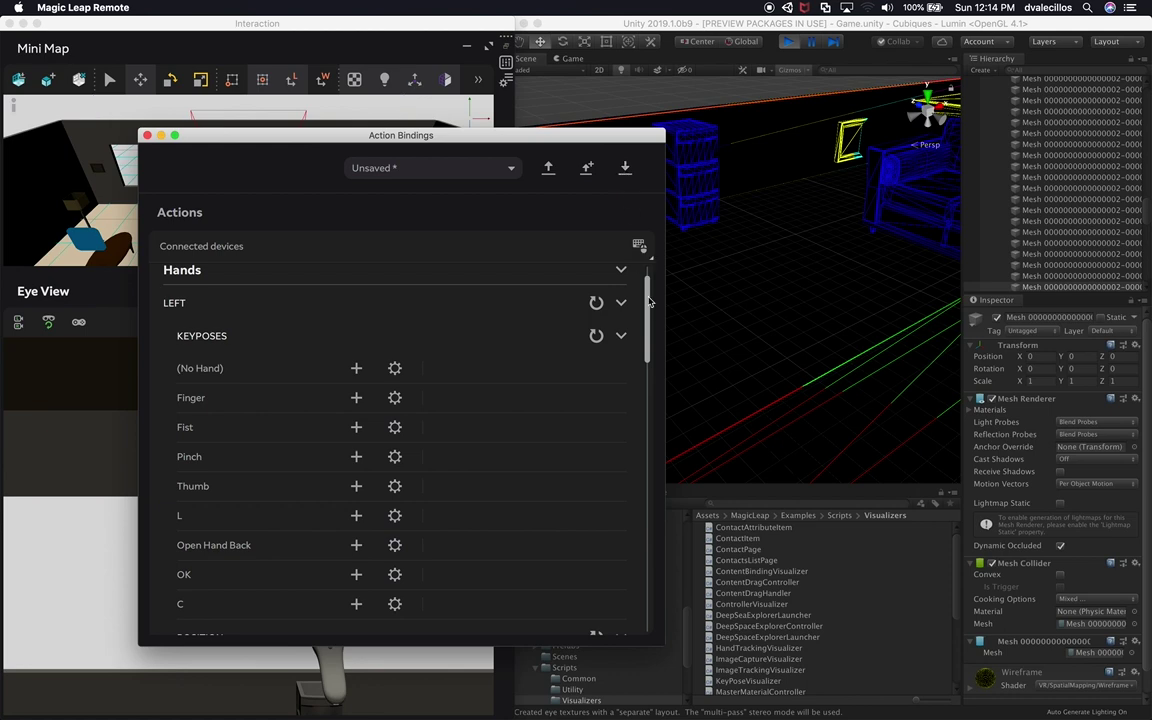
# Review the left hand's keypose and position bindings in the Action Bindings.
pyautogui.moveTo(650, 316); pyautogui.dragTo(648, 330)
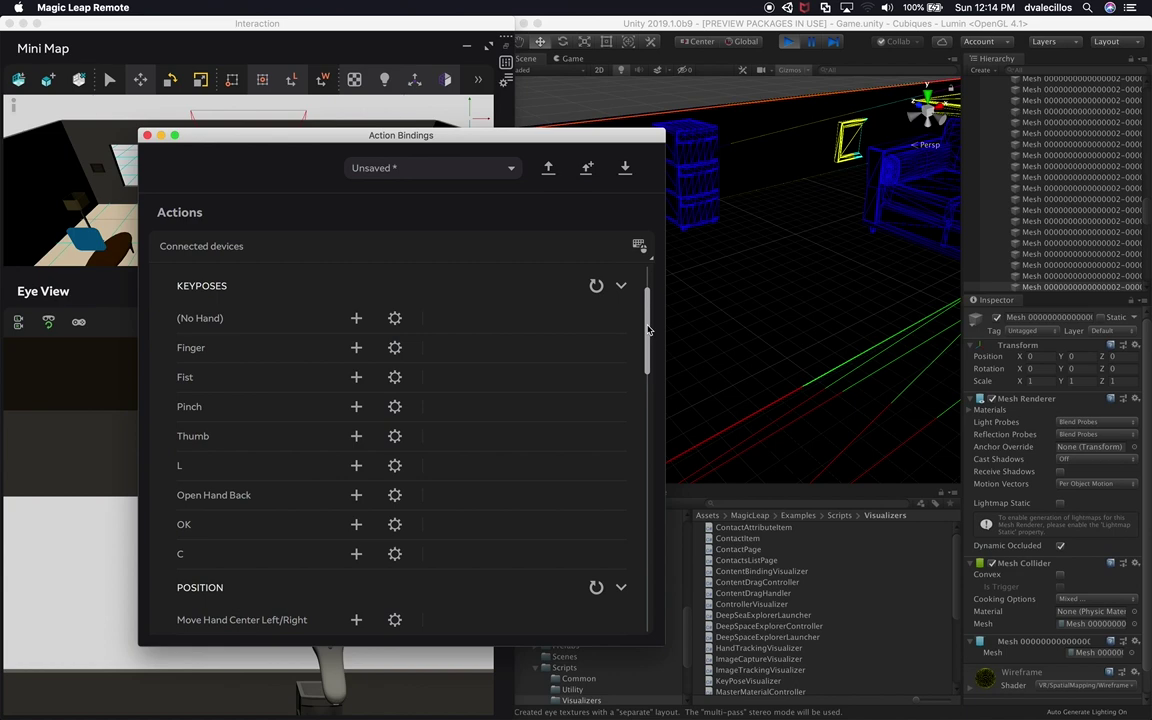
pyautogui.moveTo(648, 331); pyautogui.dragTo(648, 347)
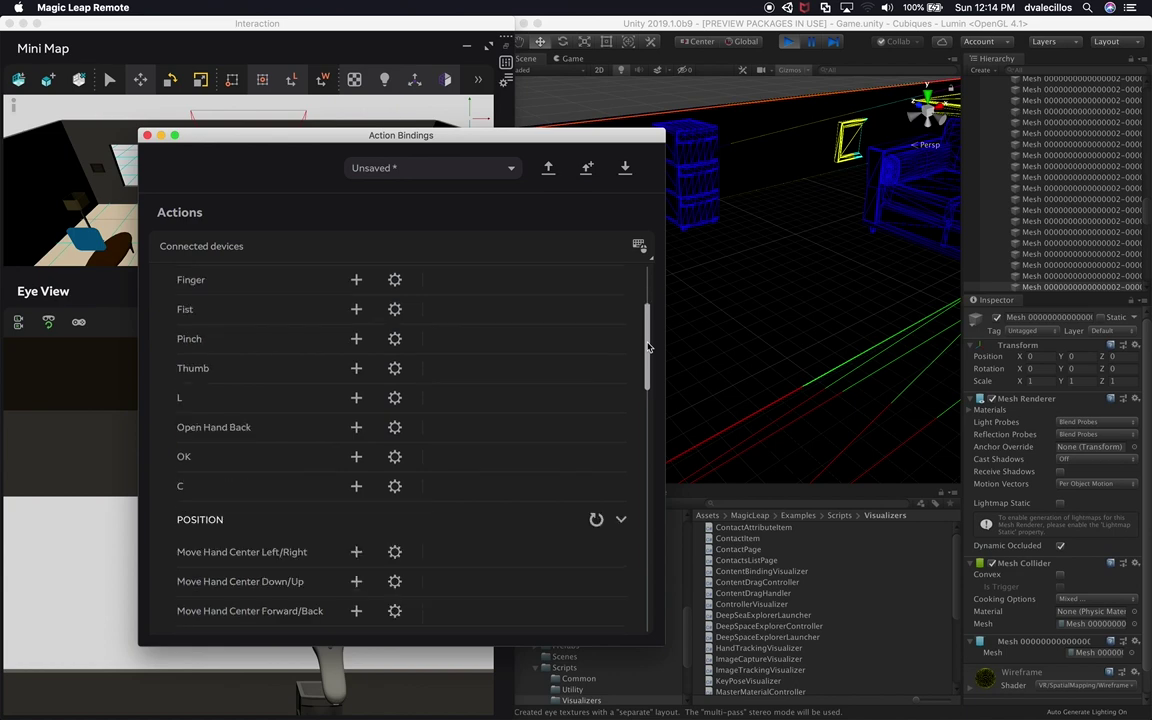